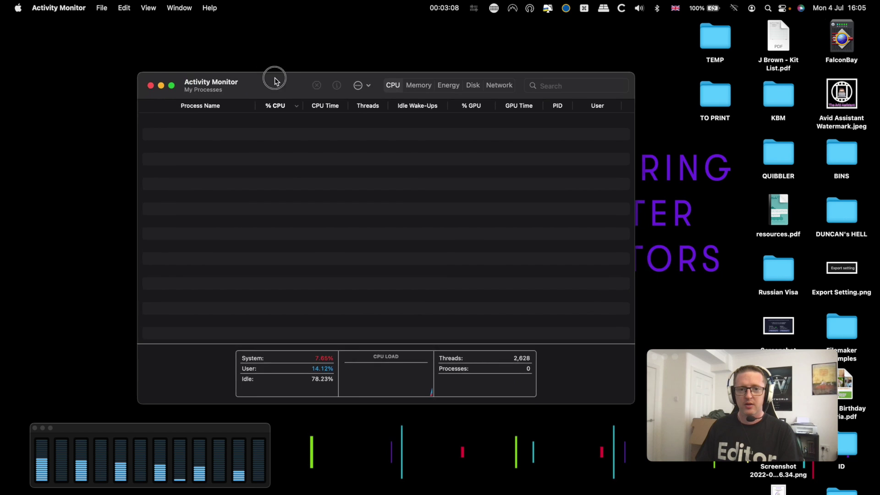
Show the memory usage of the running processes in Activity Monitor
drag(263, 86, 251, 59)
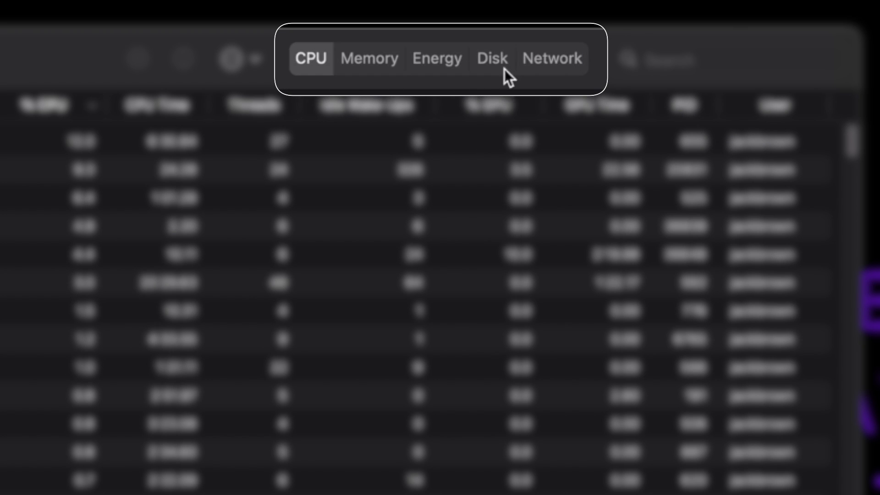
click(389, 56)
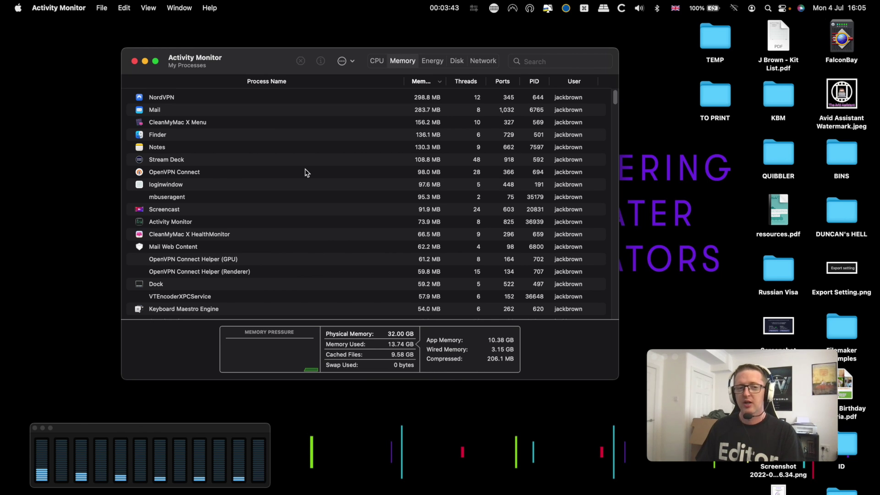
drag(267, 62, 224, 54)
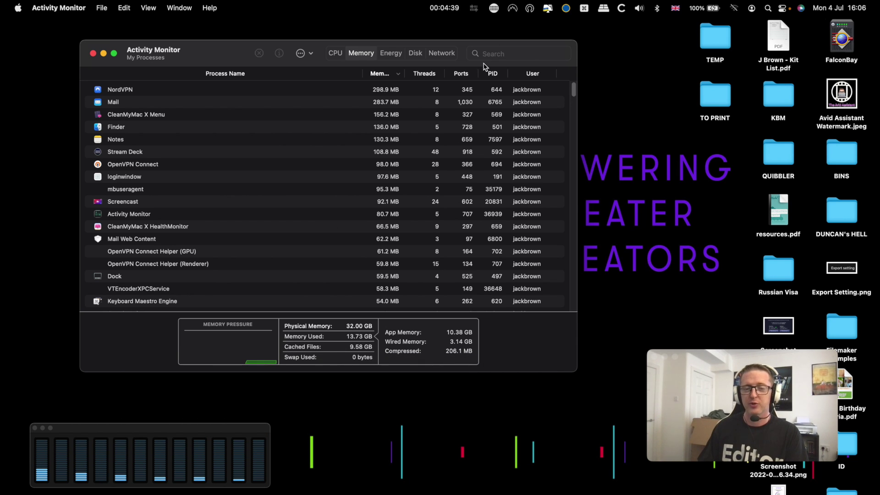
Check the background utilities in the system menu bar, including the CleanMyMac overview and the Keyboard Maestro options
click(551, 36)
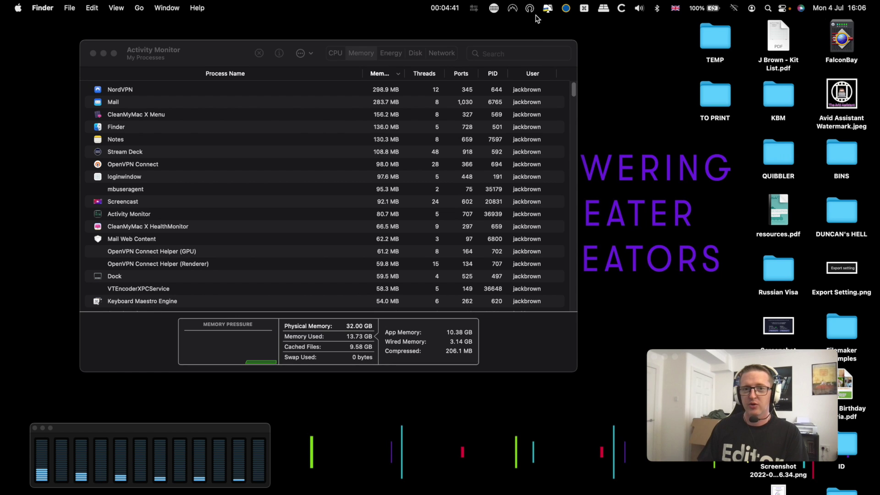
click(530, 8)
click(548, 7)
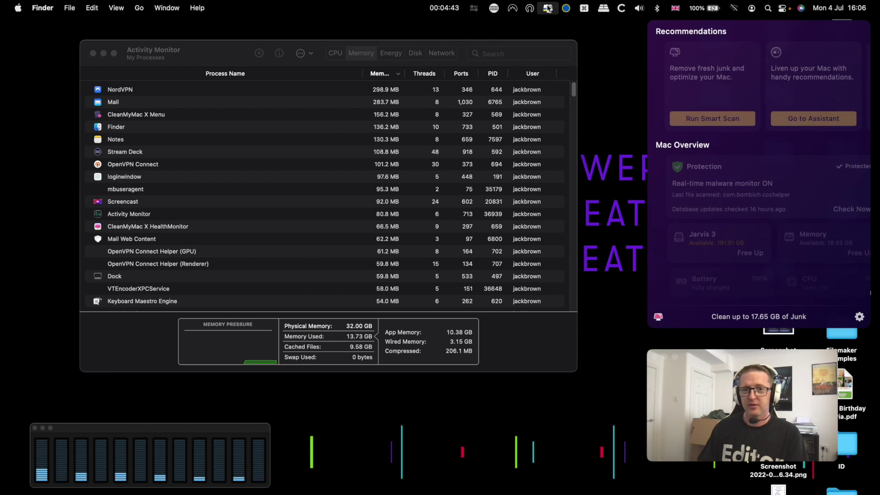
click(566, 8)
click(584, 7)
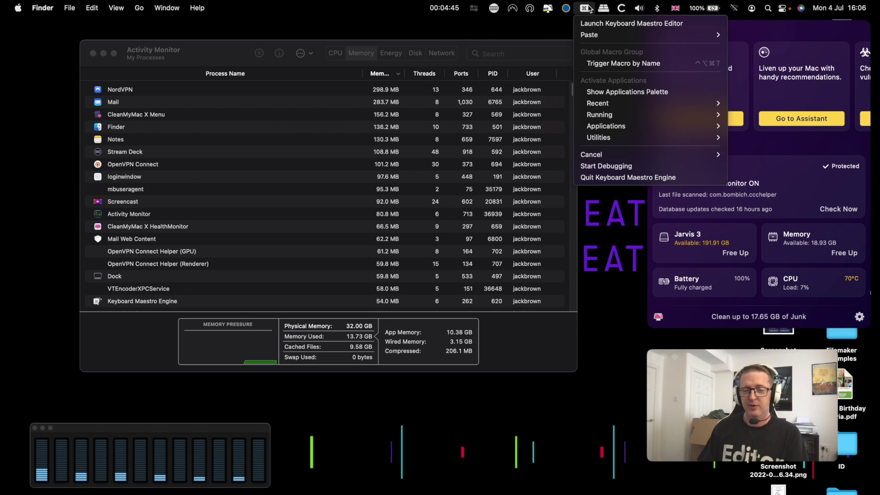
click(560, 26)
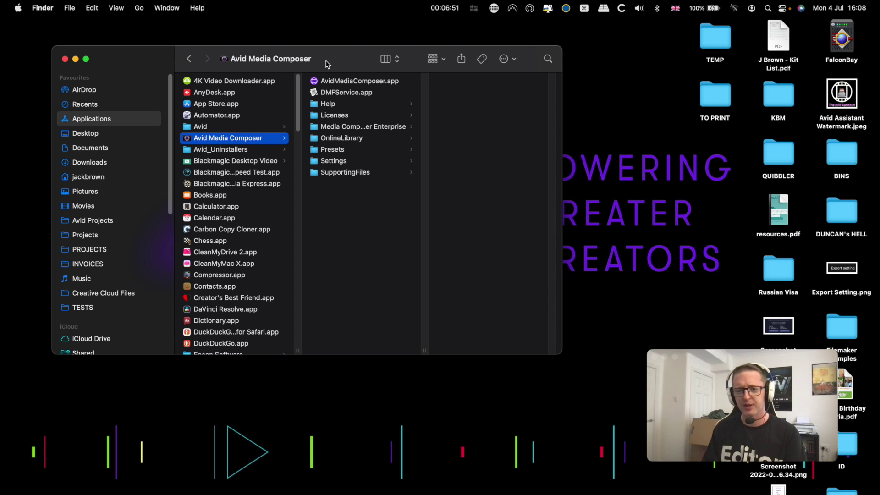
Open the Settings folder of Avid Media Composer in Finder, enlarge the window and select the MCState file
drag(346, 52, 363, 31)
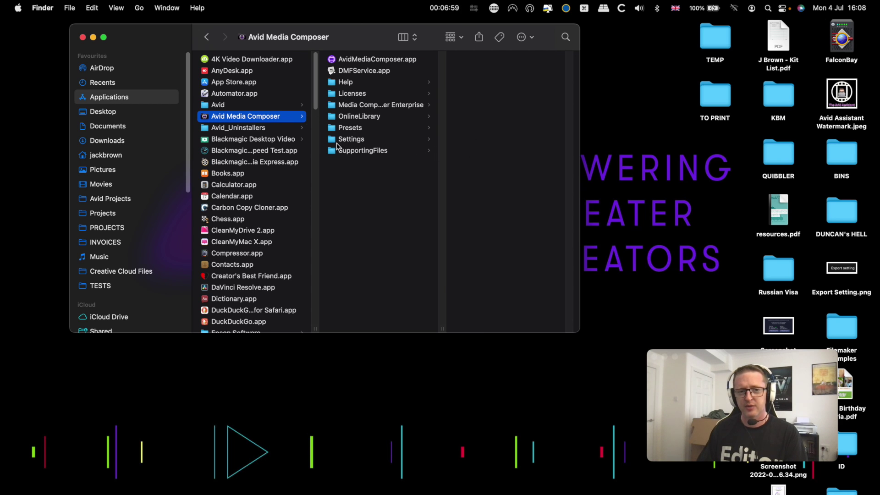
click(385, 140)
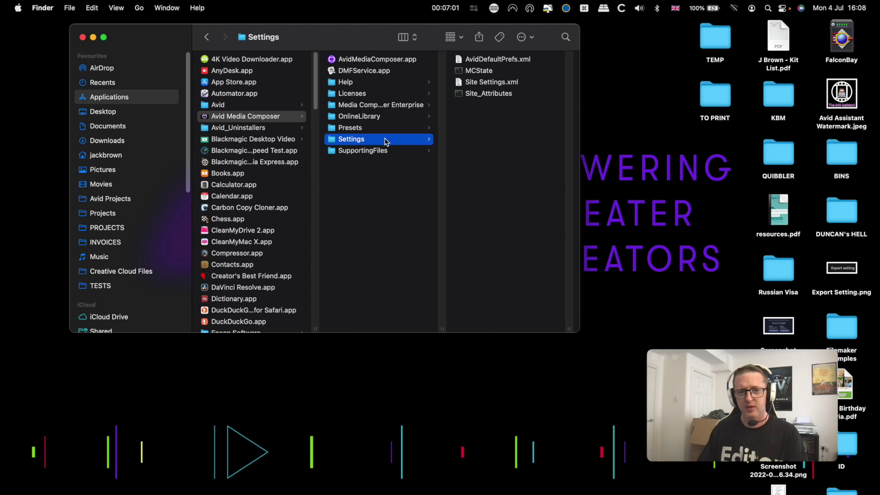
drag(425, 30, 380, 27)
drag(535, 329, 756, 352)
drag(523, 348, 594, 348)
click(460, 68)
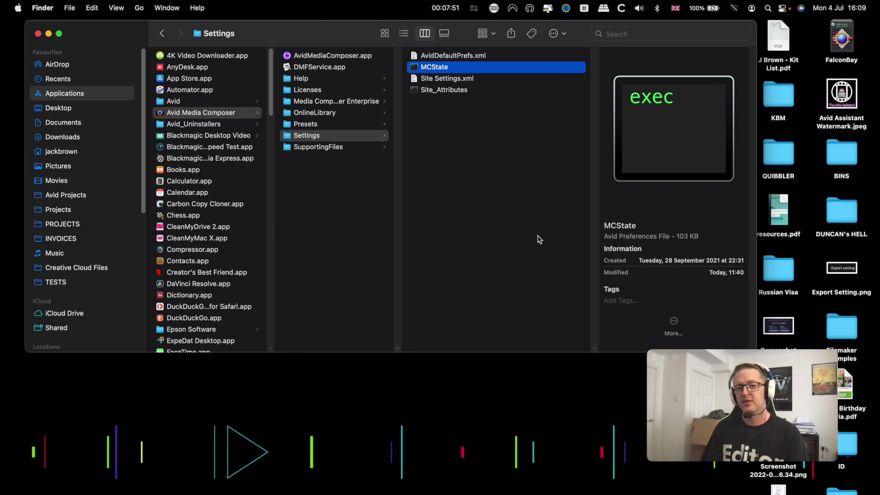
click(494, 153)
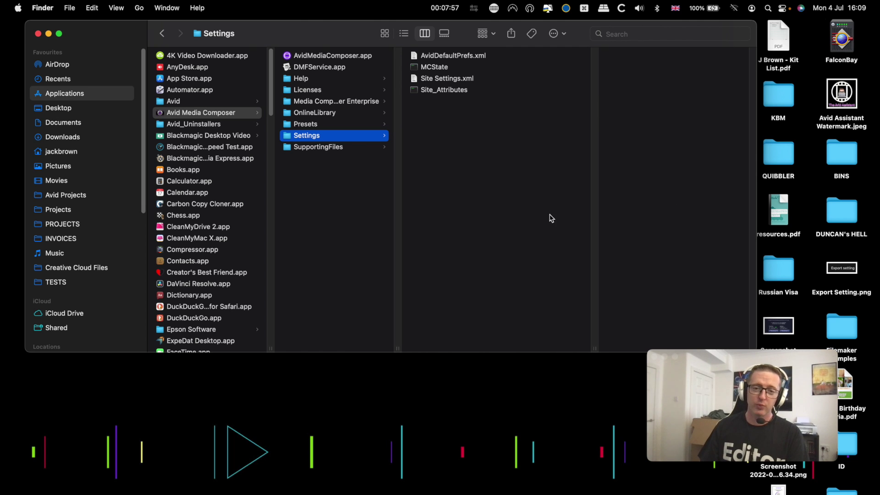
click(484, 68)
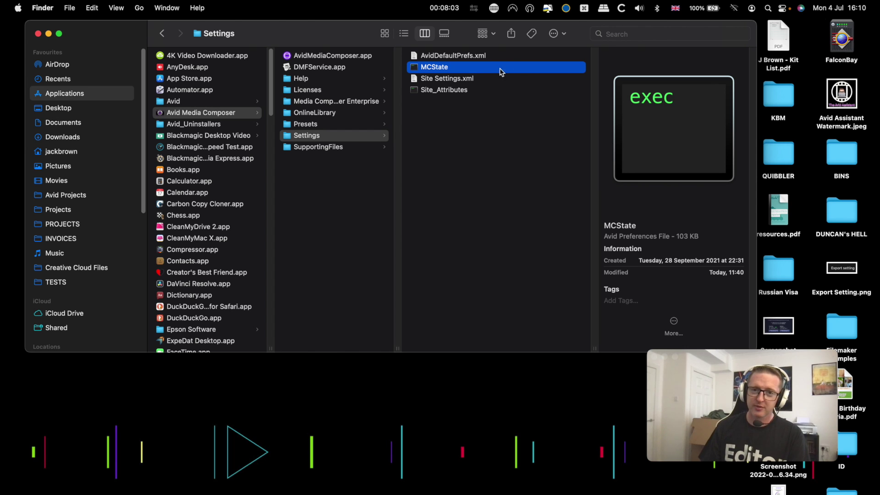
drag(358, 28, 342, 16)
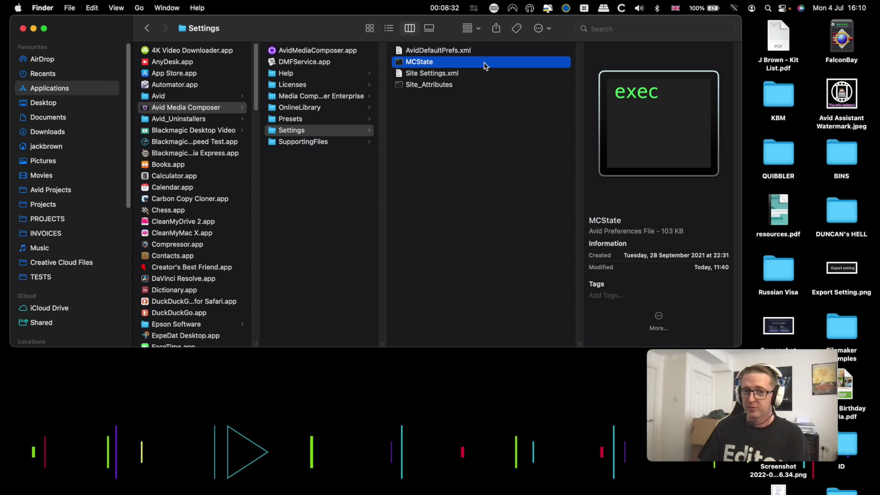
Highlight the Avid preference files in the Settings folder one after another, ending on Site_Attributes
click(457, 107)
key(Up)
key(Down)
key(Up)
key(Down)
key(Up)
key(Down)
click(473, 137)
click(474, 86)
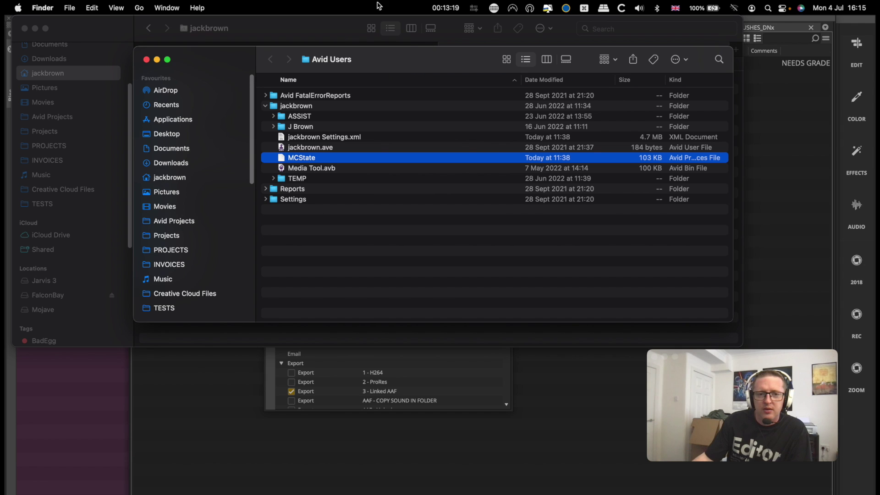
Reposition and enlarge the Avid Users Finder window that lists the user profile's settings files
drag(407, 59, 372, 43)
drag(697, 305, 741, 348)
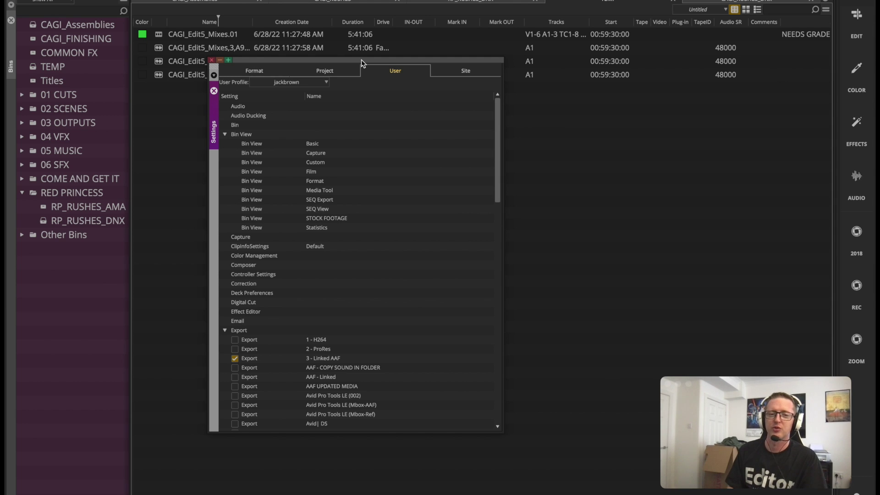
Select the Color Management entry in Media Composer's User settings, leaving the names unedited, and shift the Settings window aside
click(365, 265)
click(359, 341)
click(337, 288)
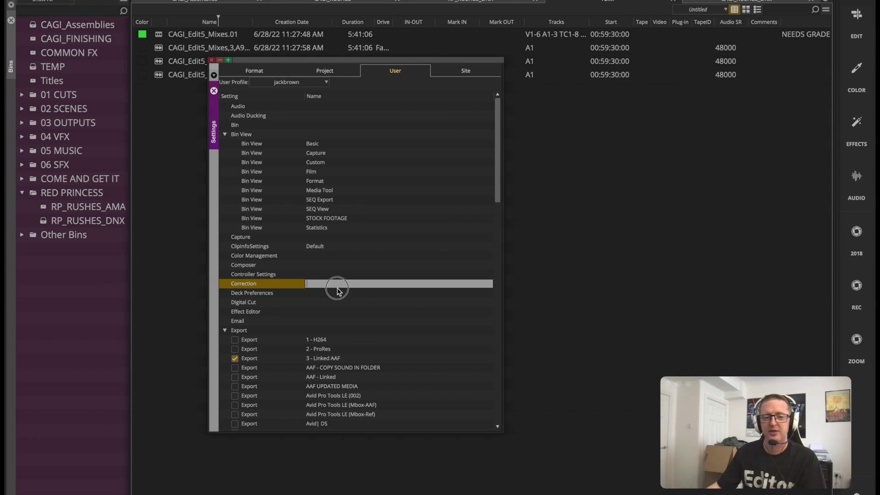
click(307, 259)
click(300, 255)
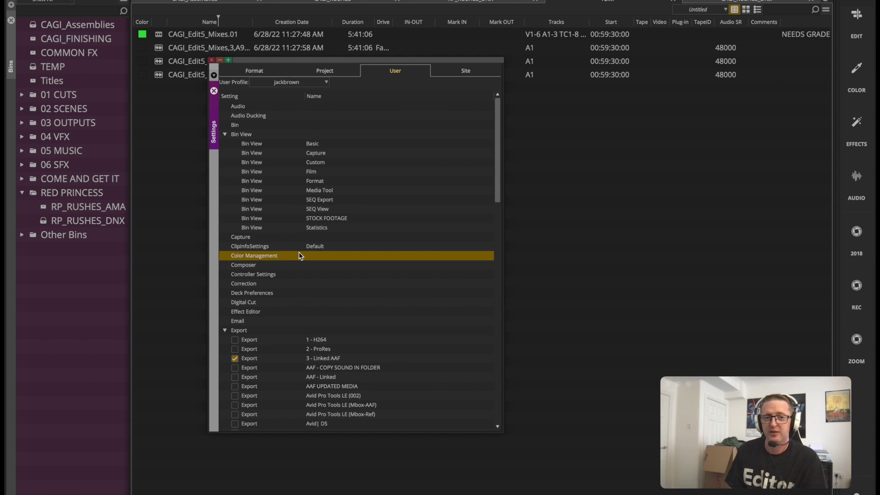
drag(447, 63, 410, 55)
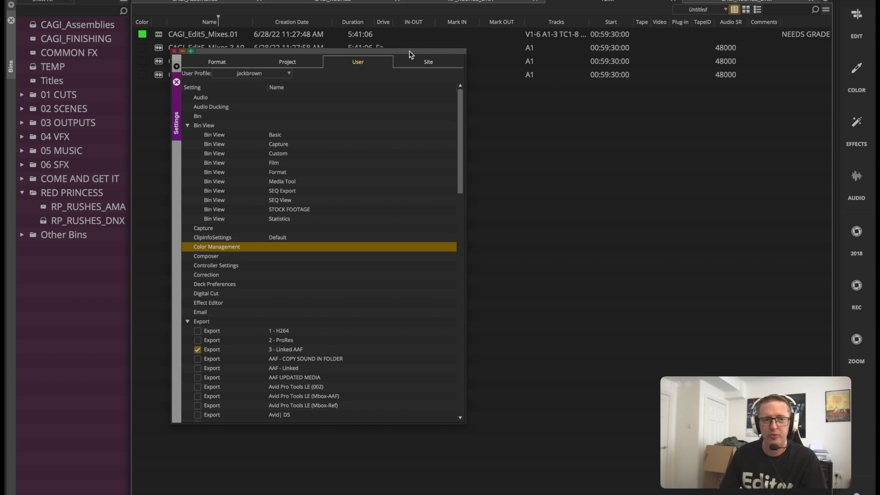
Open the settings file ASSIST Settings.xml from the ASSIST folder
key(super+o)
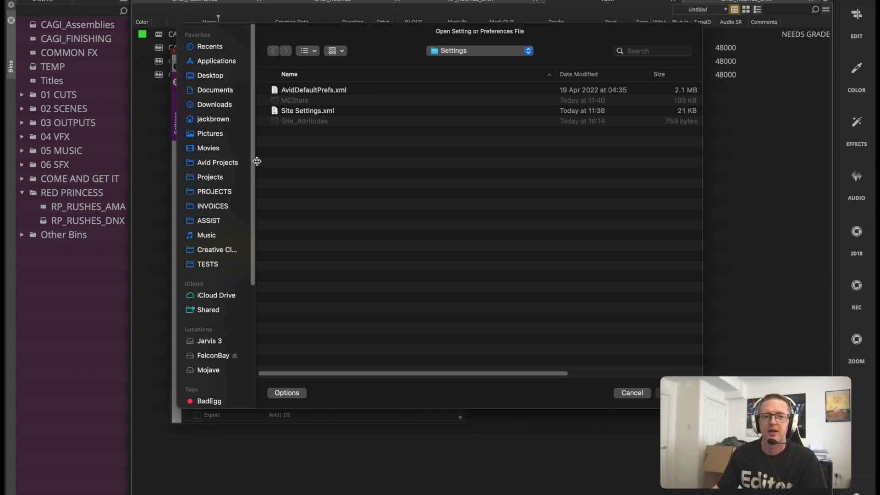
click(222, 222)
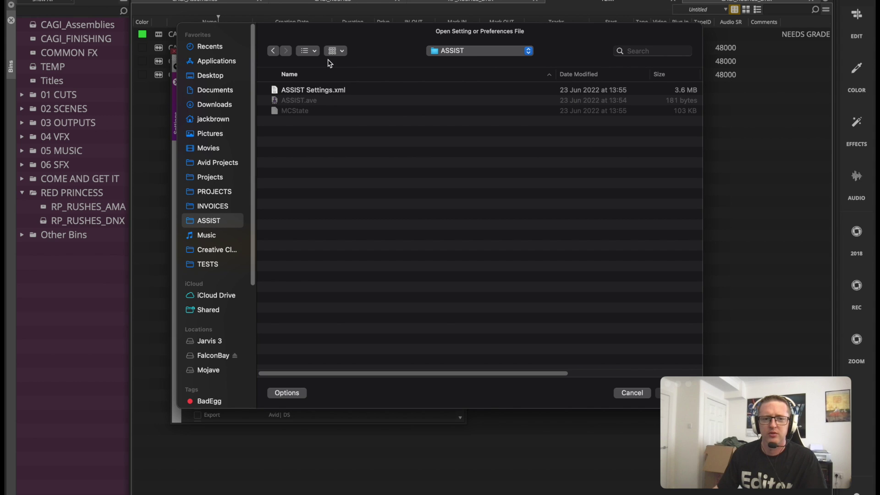
click(339, 90)
key(Return)
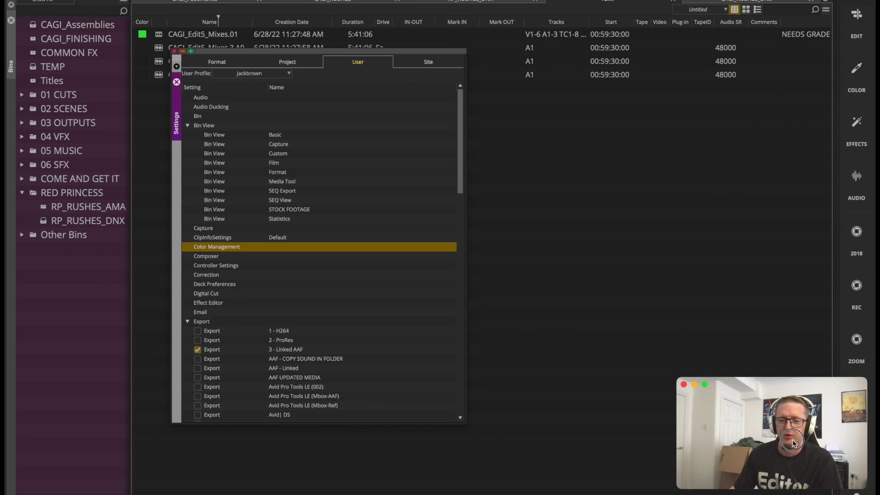
key(super+o)
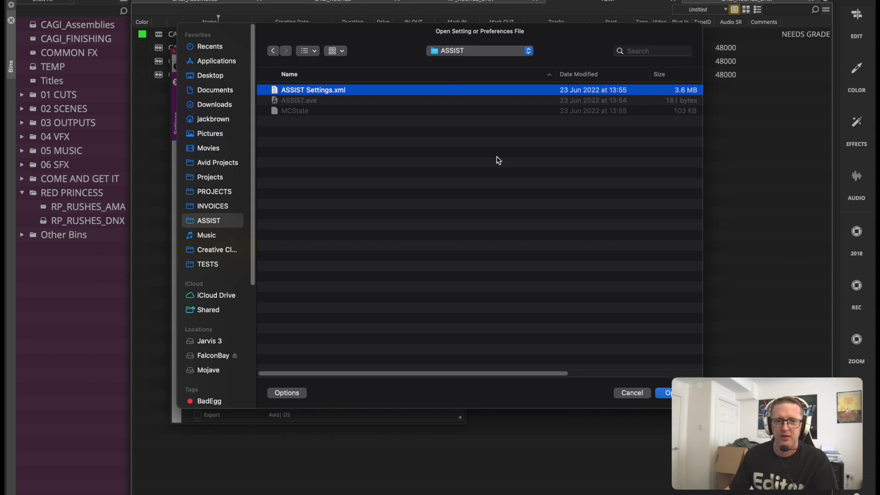
click(664, 394)
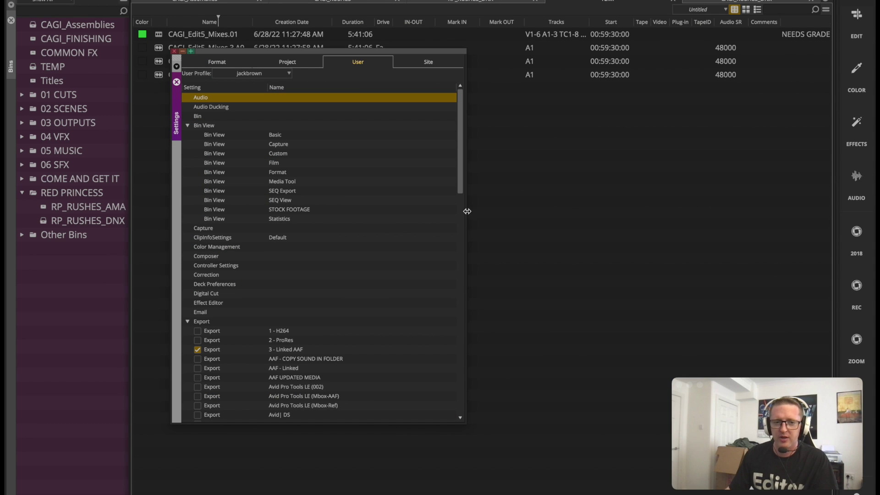
Place the ASSIST Settings window beside the Settings window, enlarge it and look through its list down to the Workspace View entries
drag(682, 167, 627, 36)
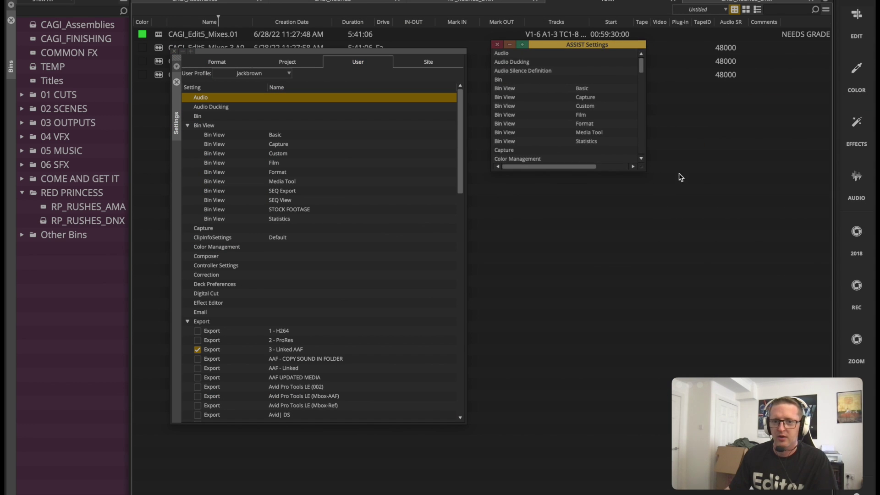
drag(644, 171, 712, 437)
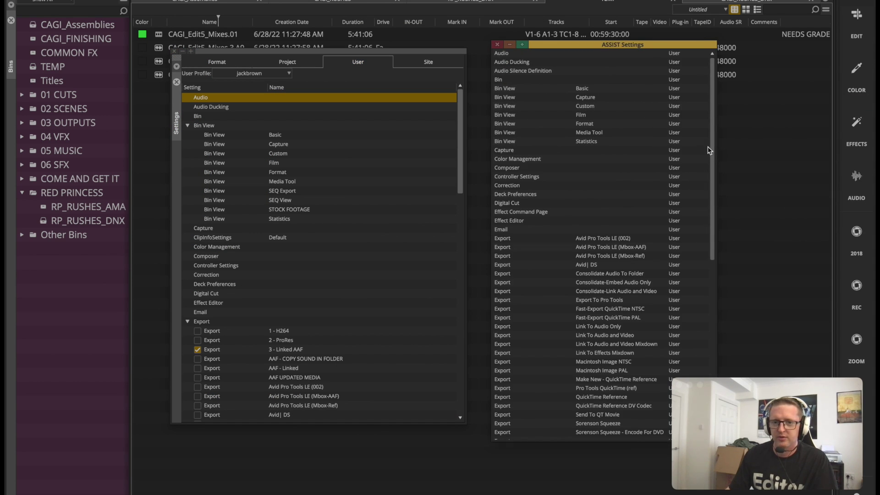
drag(711, 147, 692, 239)
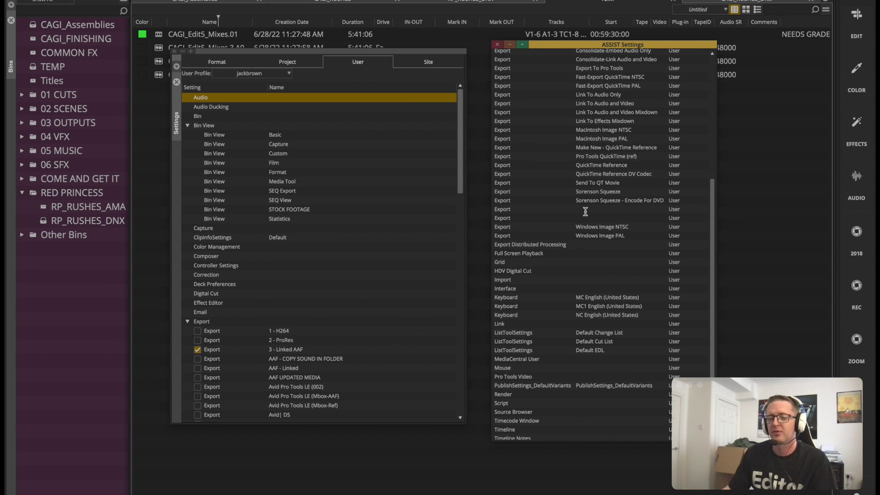
scroll(544, 228, down, 1)
scroll(544, 228, down, 1)
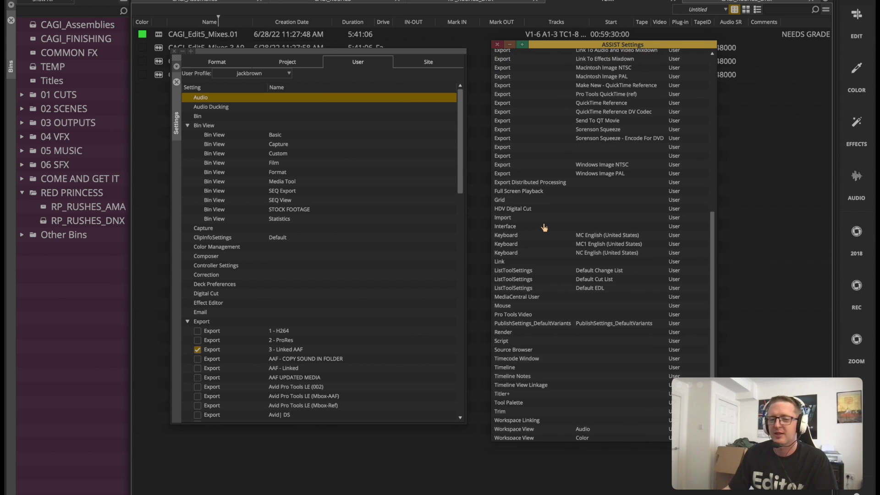
scroll(547, 242, down, 1)
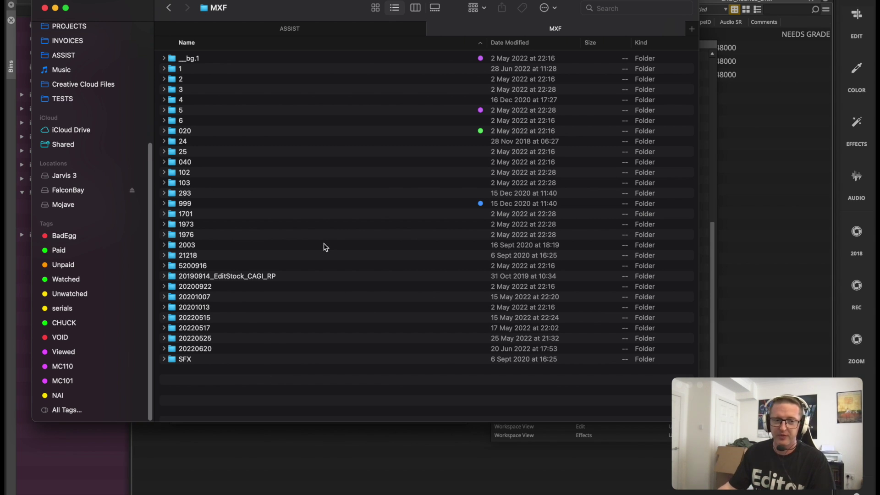
Inspect the contents of folder 103 inside the MXF folder in Finder, and return to MXF in list view
click(415, 8)
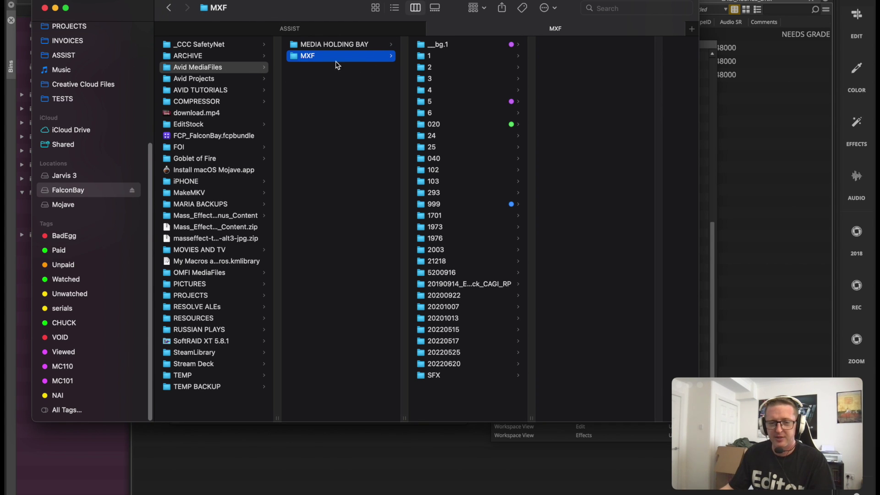
click(469, 181)
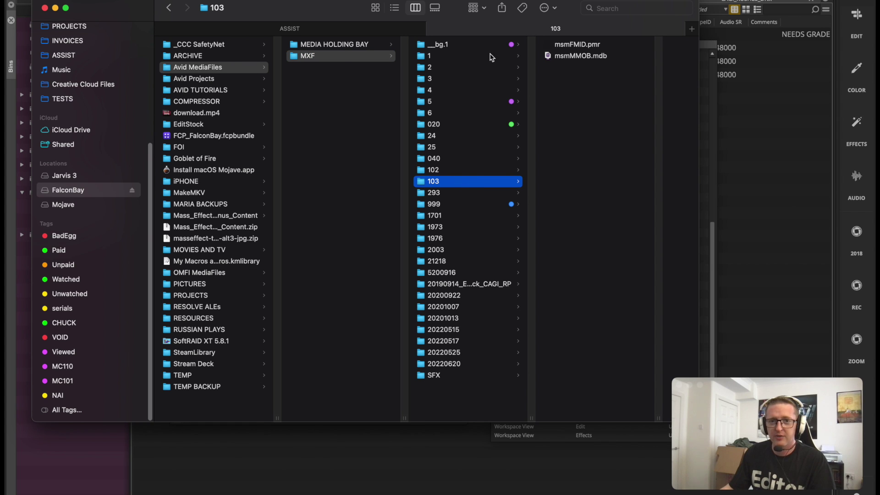
click(394, 7)
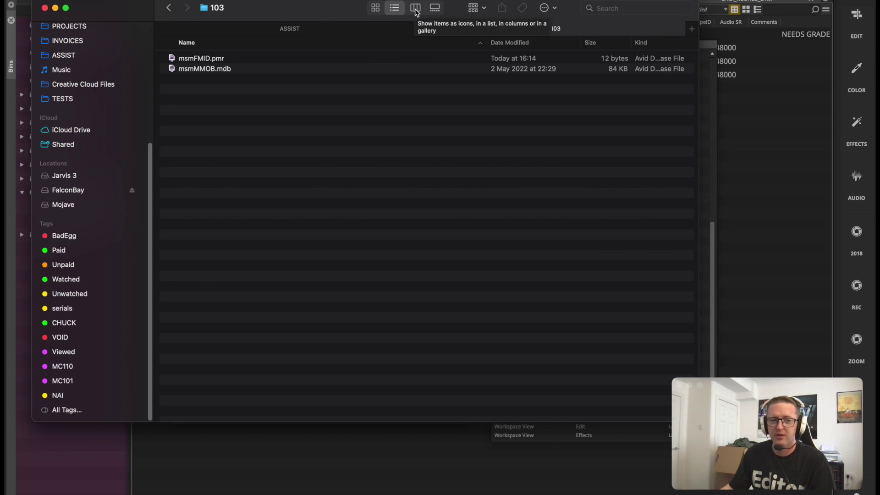
key(super+Up)
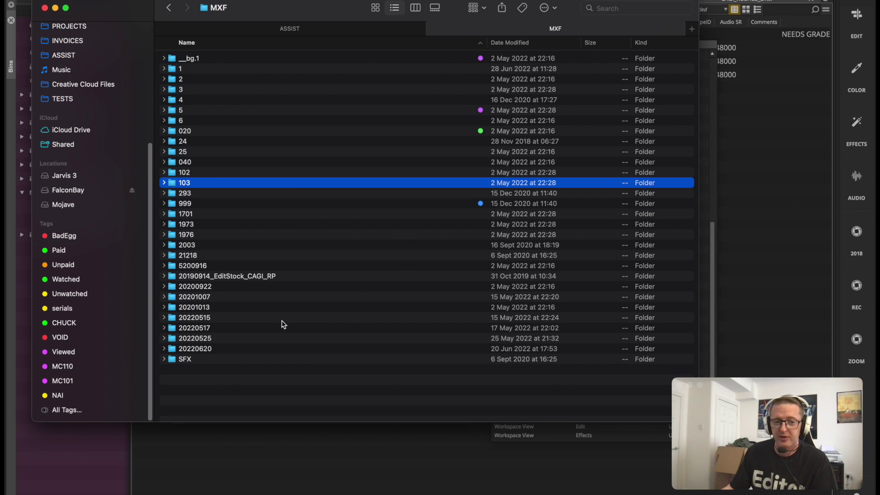
Open the MXF subfolder 20220525 and select its database files, msmFMID.pmr and msmMMOB.mdb
click(277, 338)
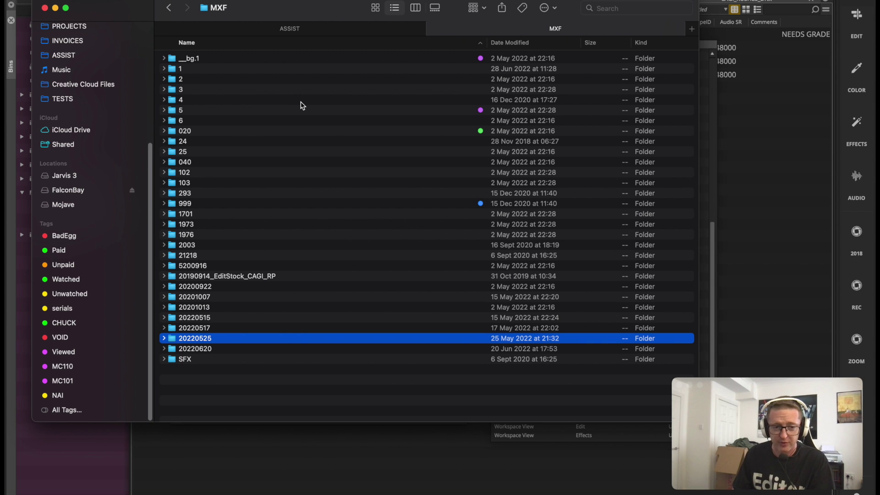
key(super+Down)
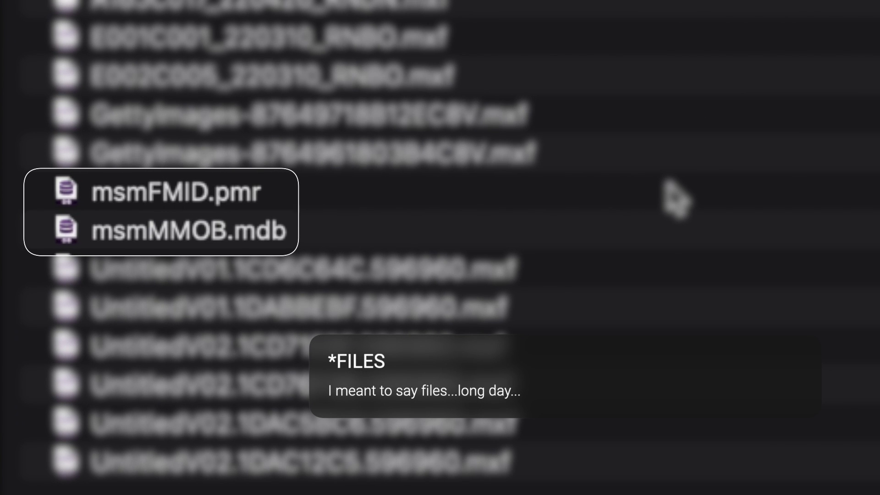
click(665, 188)
click(672, 219)
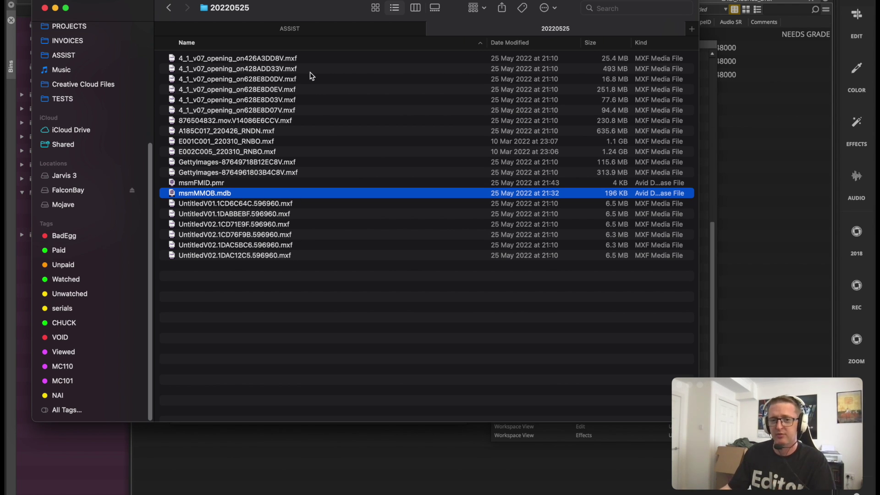
Delete msmFMID.pmr and msmMMOB.mdb from folder 20220525, and switch to Avid Media Composer and back to Finder to rebuild them
shift+click(231, 184)
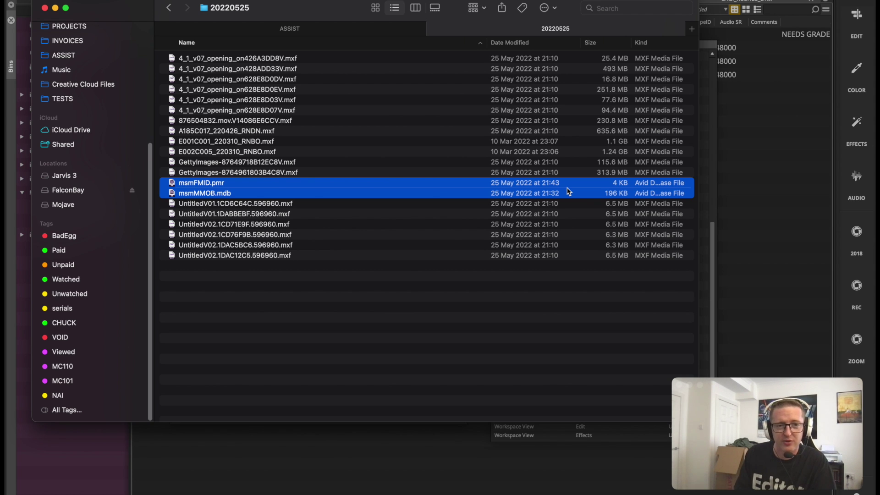
key(super+BackSpace)
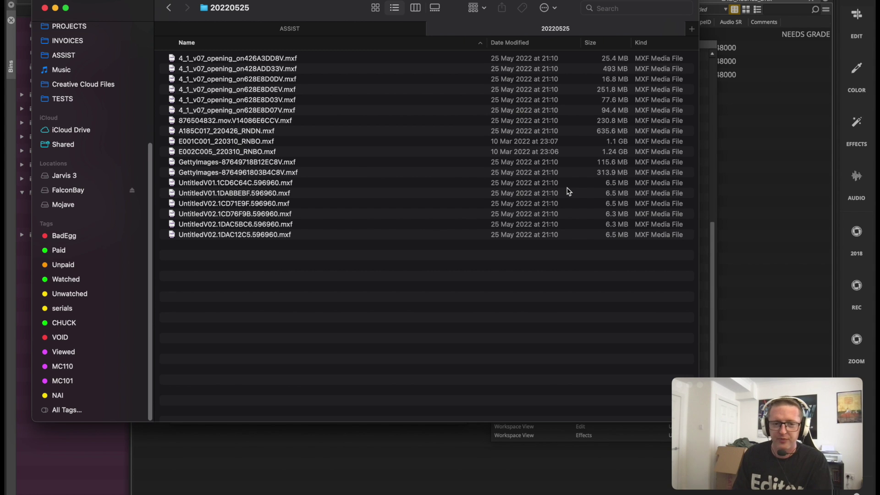
key(super+Tab)
key(super+Tab)
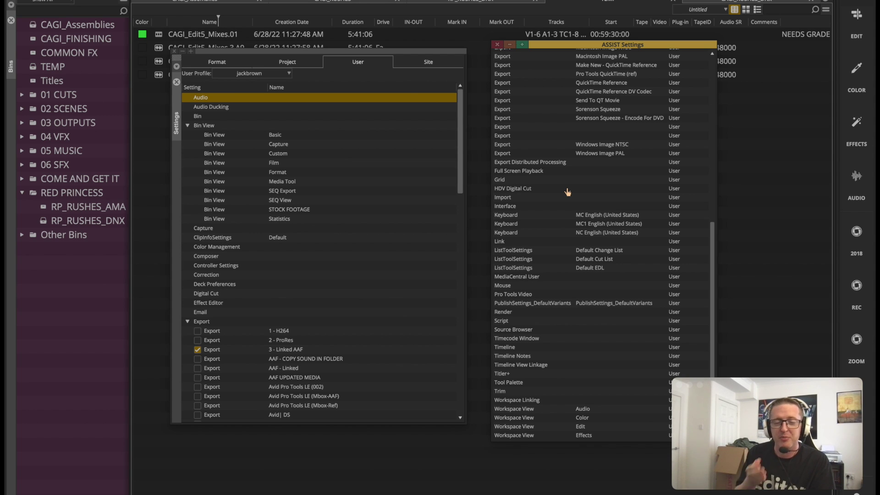
key(super+Tab)
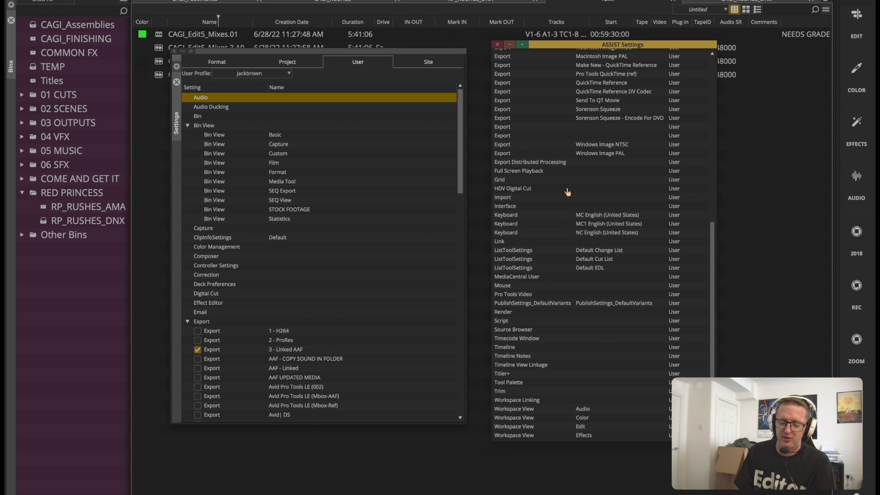
key(super+Tab)
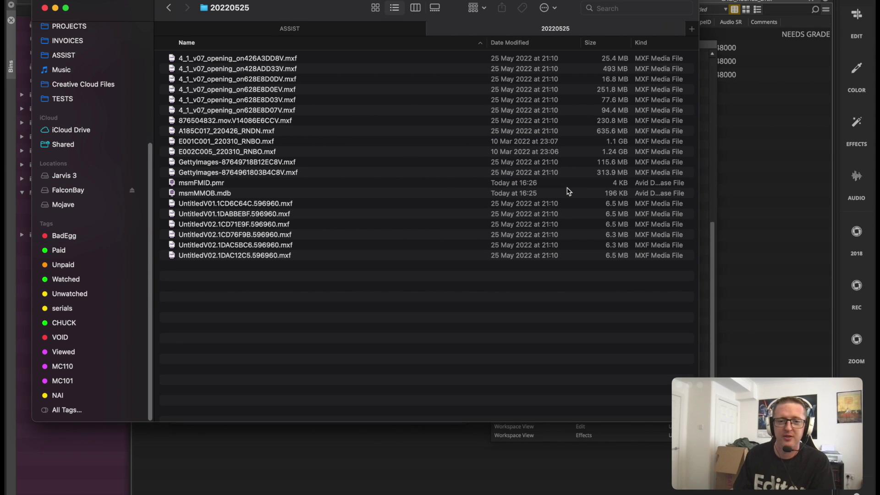
Check the rebuilt msmFMID.pmr and msmMMOB.mdb files and widen the Kind column to fit their full file type
click(522, 193)
shift+click(535, 182)
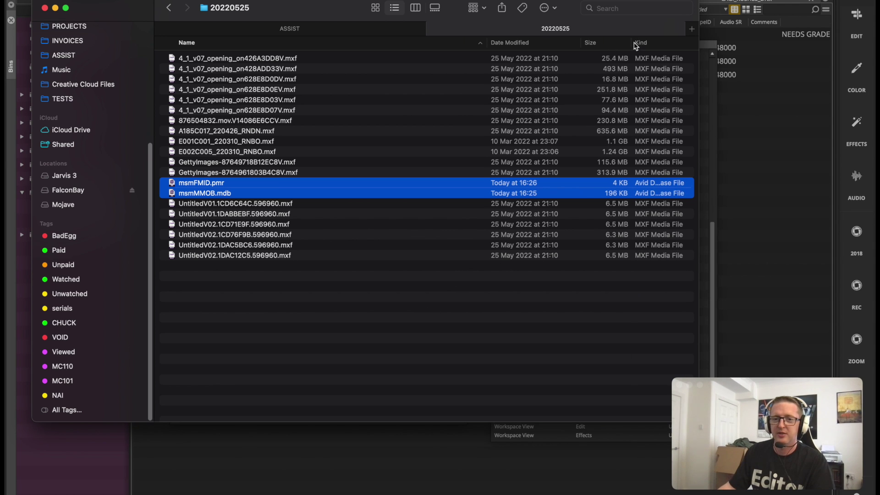
drag(630, 42, 619, 42)
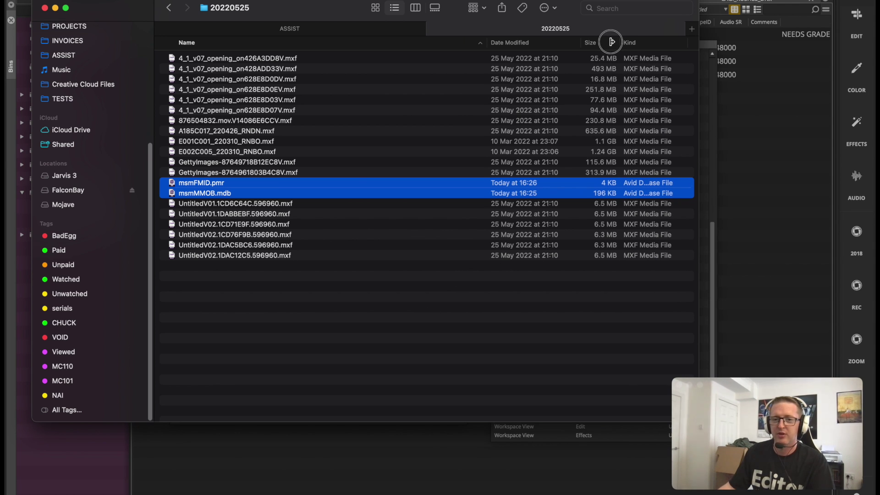
drag(688, 43, 718, 48)
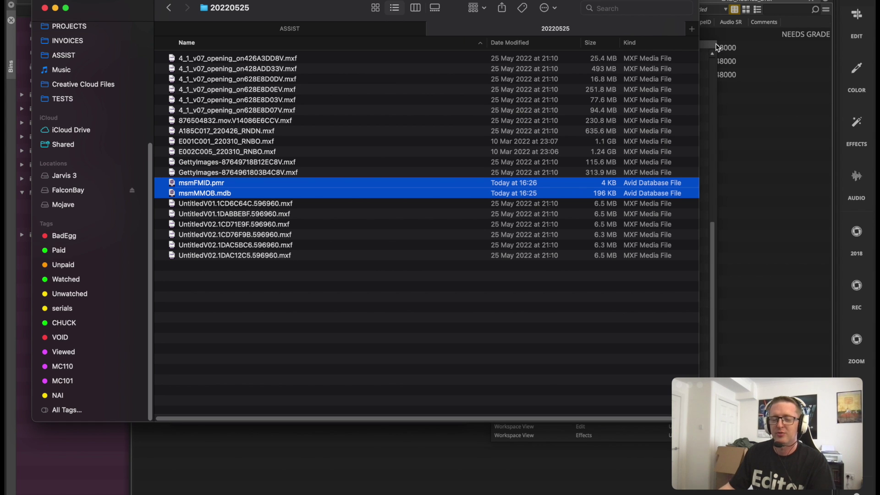
click(476, 352)
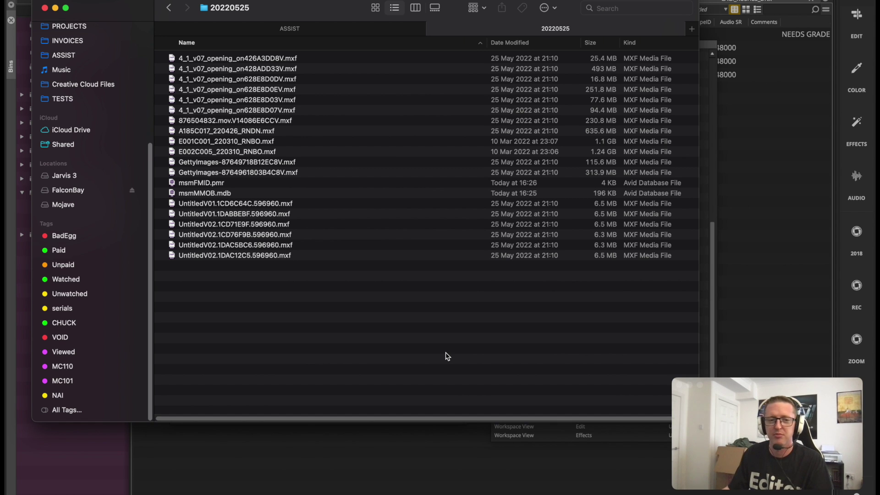
Return to the MXF folder and look over how its dated and numbered subfolders are named
key(super+Up)
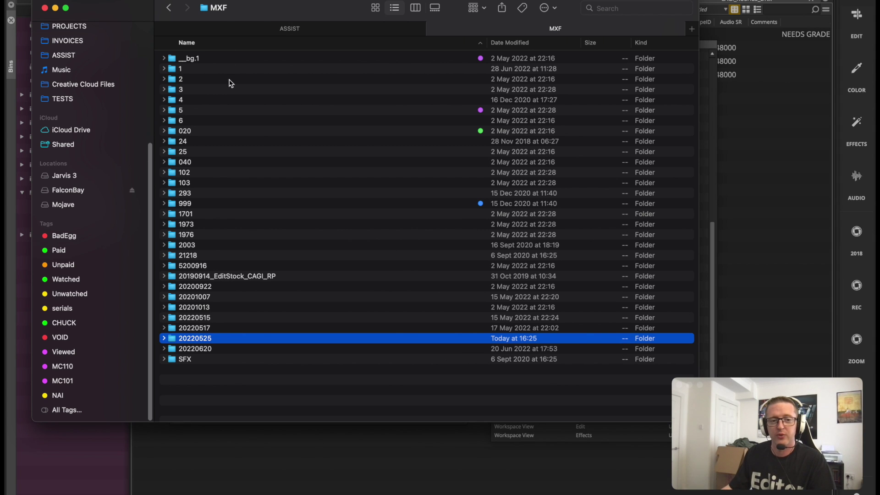
click(241, 279)
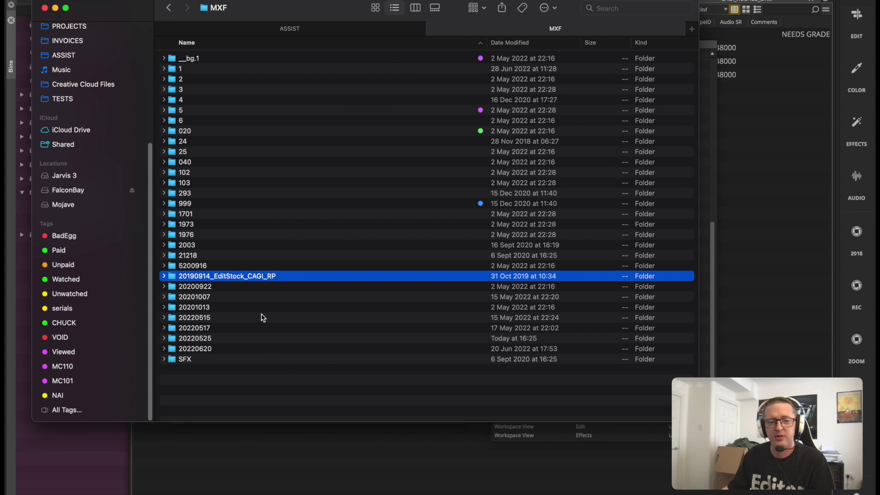
click(237, 298)
click(245, 266)
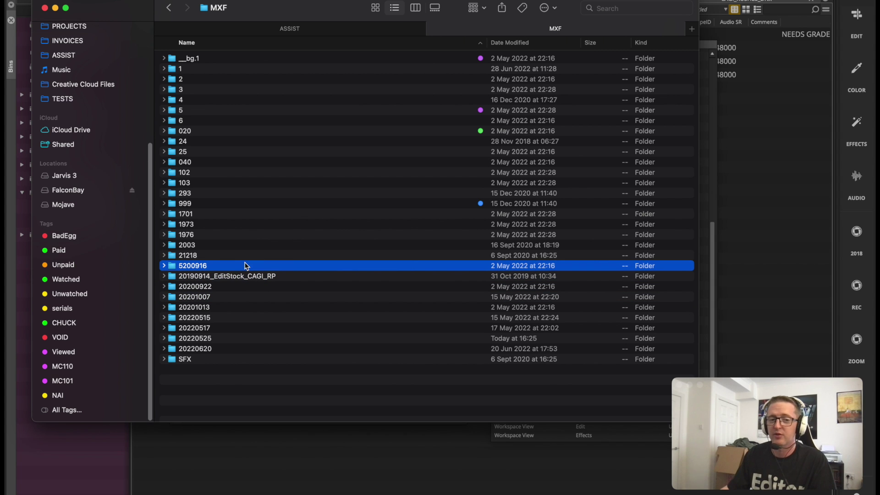
click(261, 230)
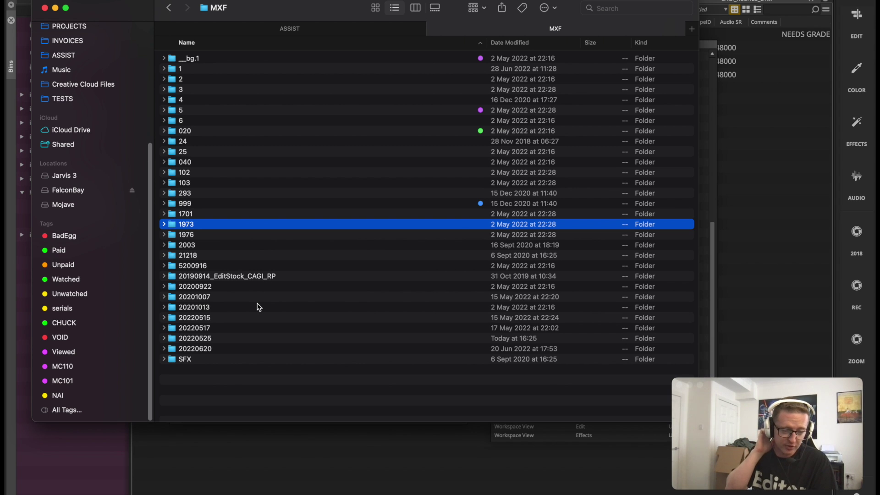
Try adding the prefix EDIT5. to the name of the MXF subfolder 20201013
click(243, 307)
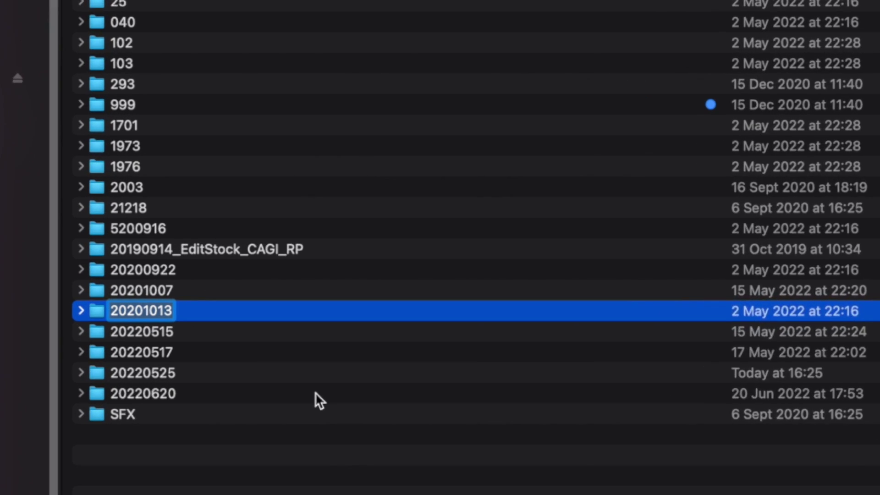
key(Return)
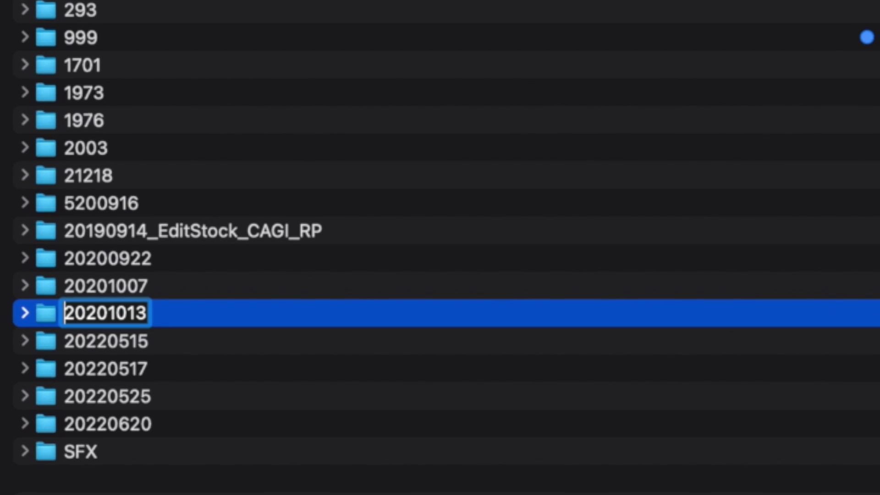
key(Left)
text(EDIT5.)
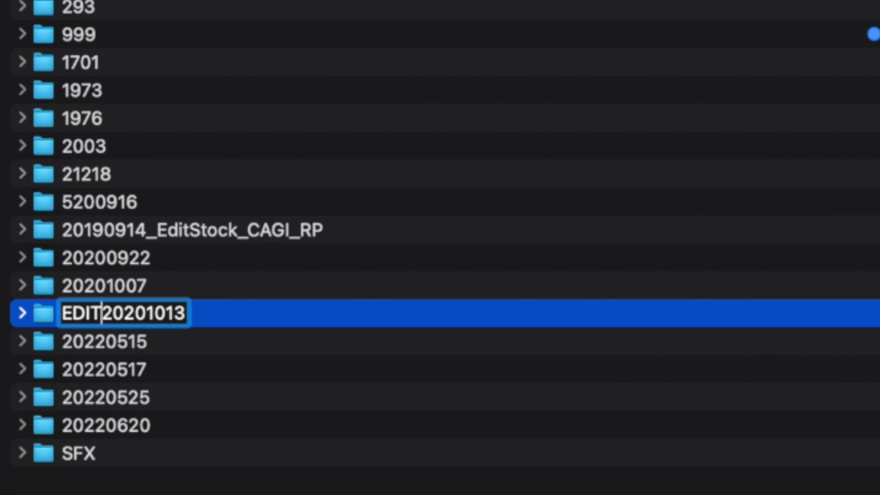
key(Return)
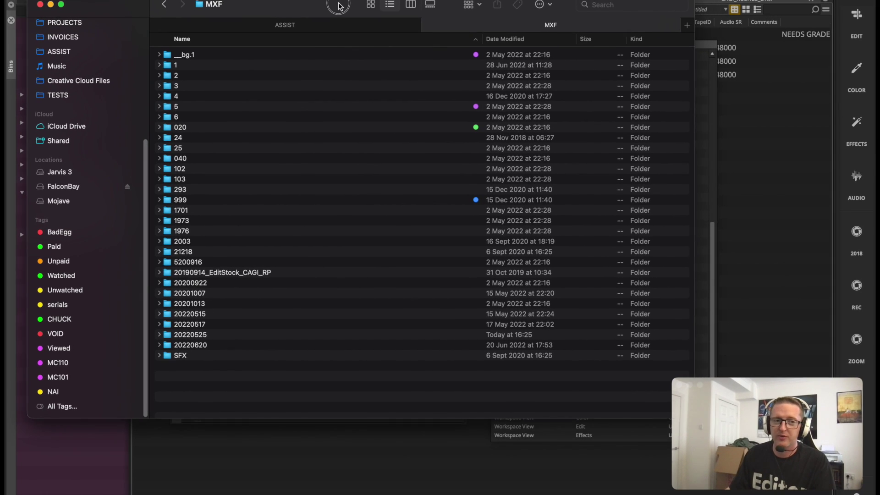
Open the MXF subfolder 20190914_EditStock_CAGI_RP and sort its files by kind
drag(339, 6, 330, 8)
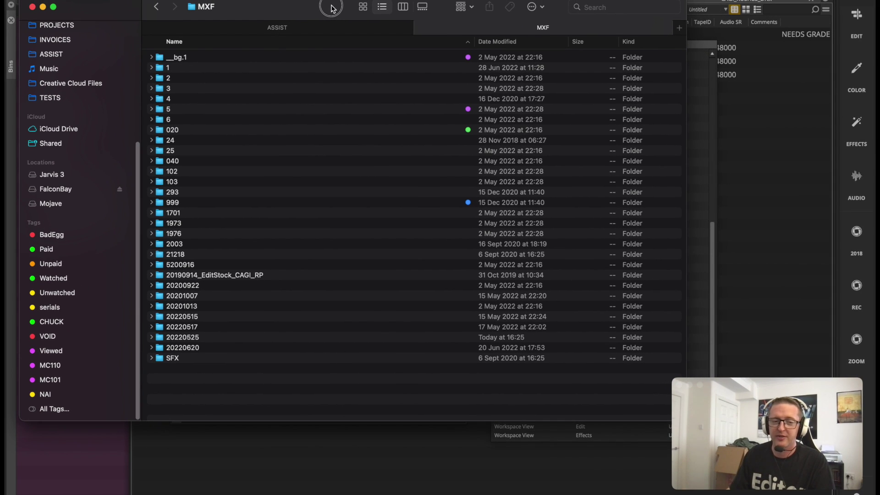
click(201, 275)
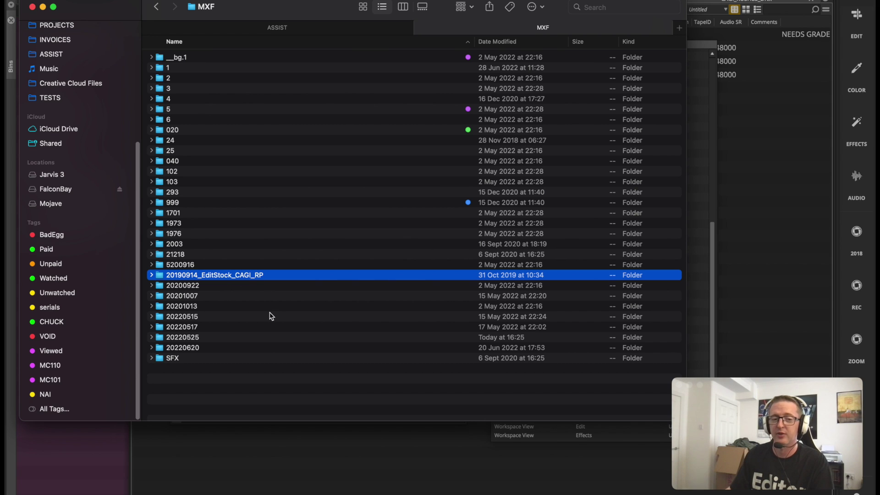
double_click(242, 276)
click(628, 42)
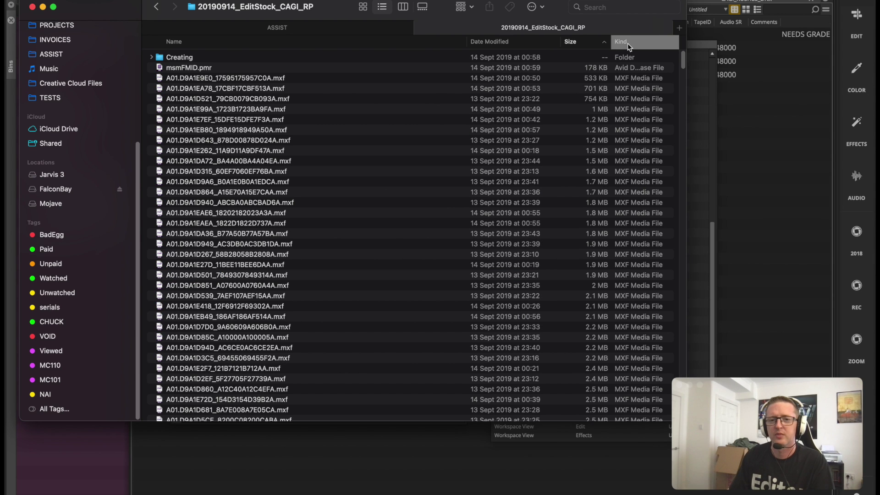
Delete the database files msmFMID.pmr and msmMMOB.mdb from folder 20190914_EditStock_CAGI_RP
click(225, 70)
click(227, 79)
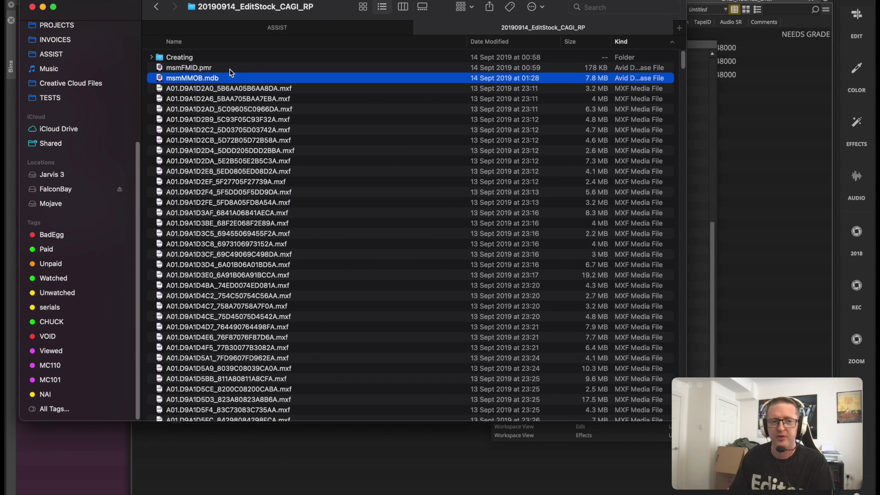
shift+click(242, 69)
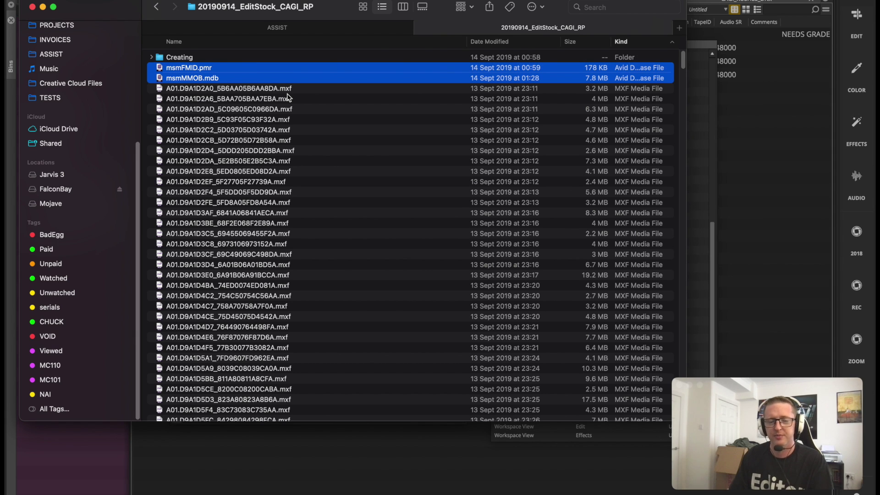
key(super+BackSpace)
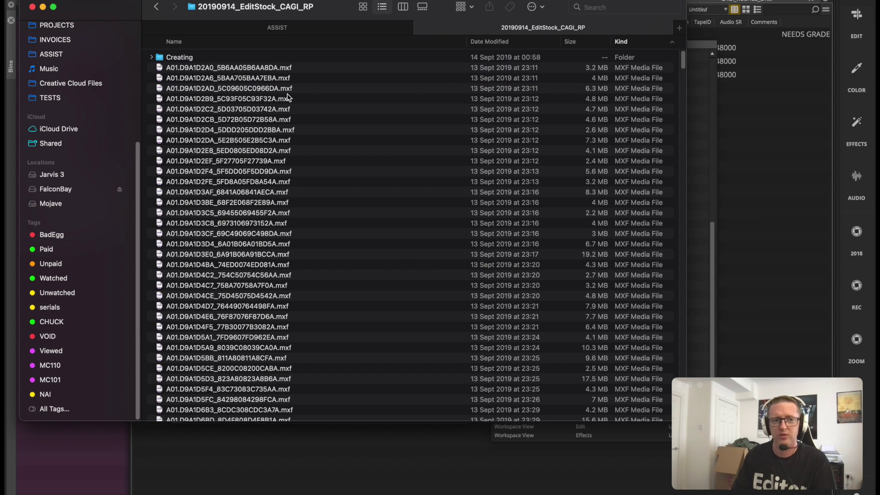
Switch to Avid Media Composer, shift its Settings window slightly, and return to Finder
key(super+Tab)
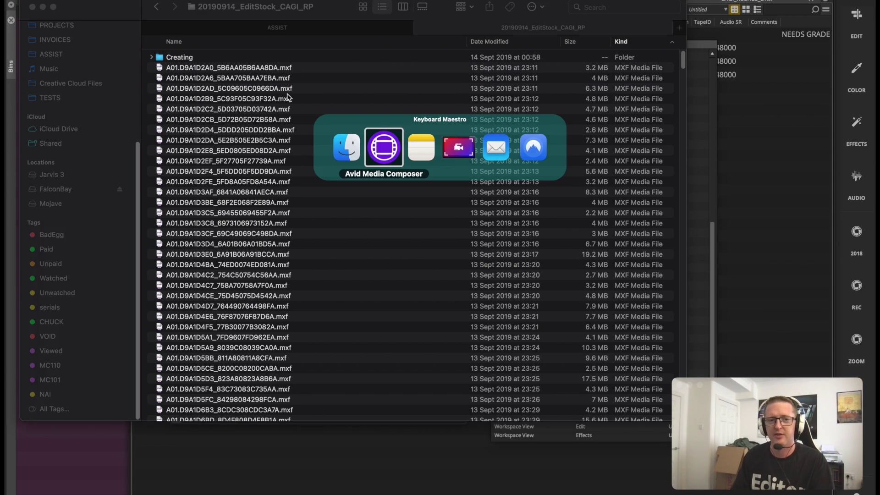
mouse_move(384, 52)
mouse_down()
mouse_move(397, 63)
mouse_move(393, 53)
mouse_up()
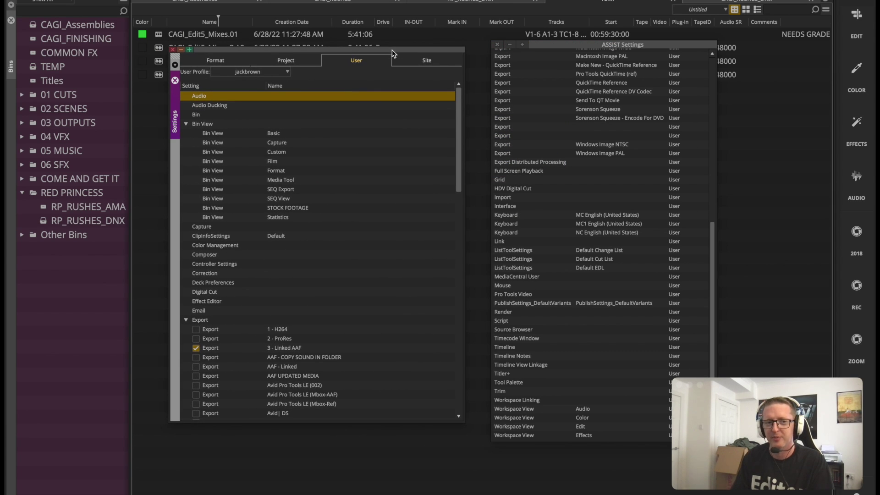
key(super+Tab)
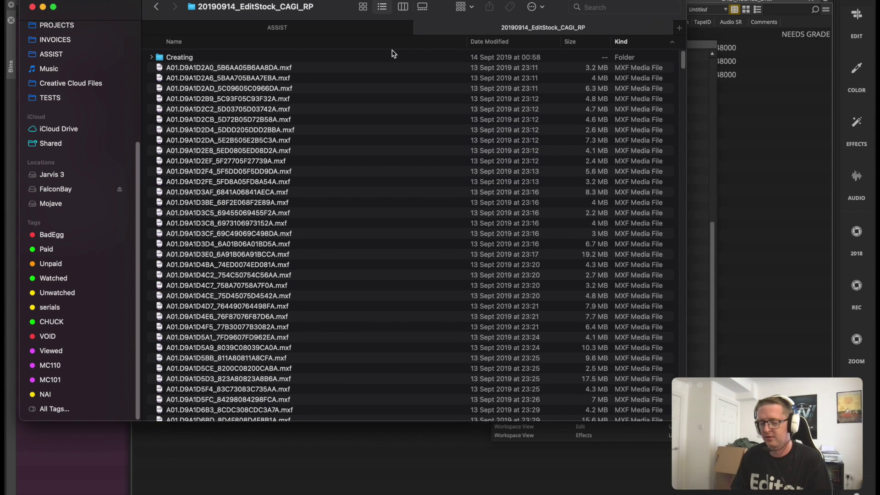
Remove _EditStock_CAGI_RP from the name of the 20190914 folder inside MXF, and switch back to Avid Media Composer
key(super+Up)
key(Return)
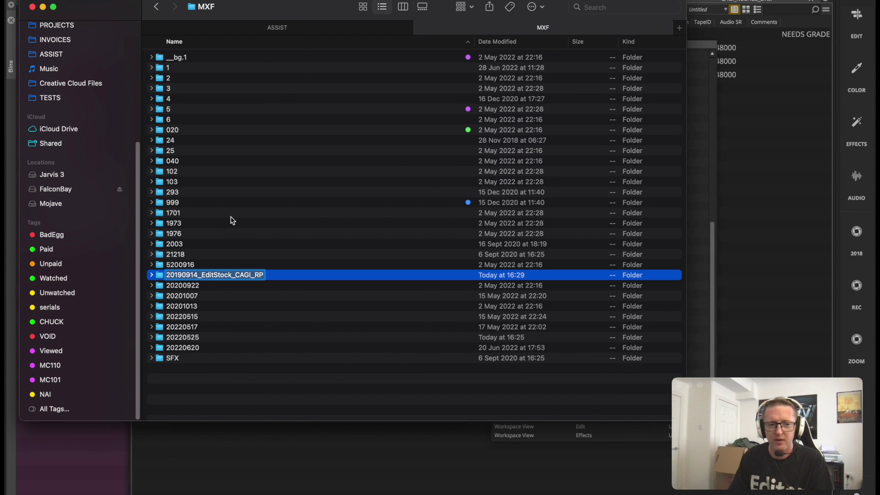
click(202, 275)
drag(197, 275, 274, 276)
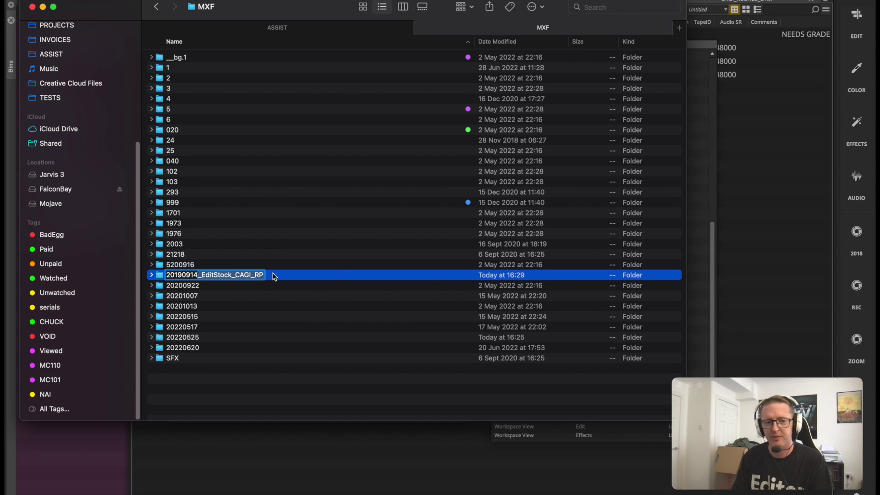
key(BackSpace)
key(Return)
key(super+Tab)
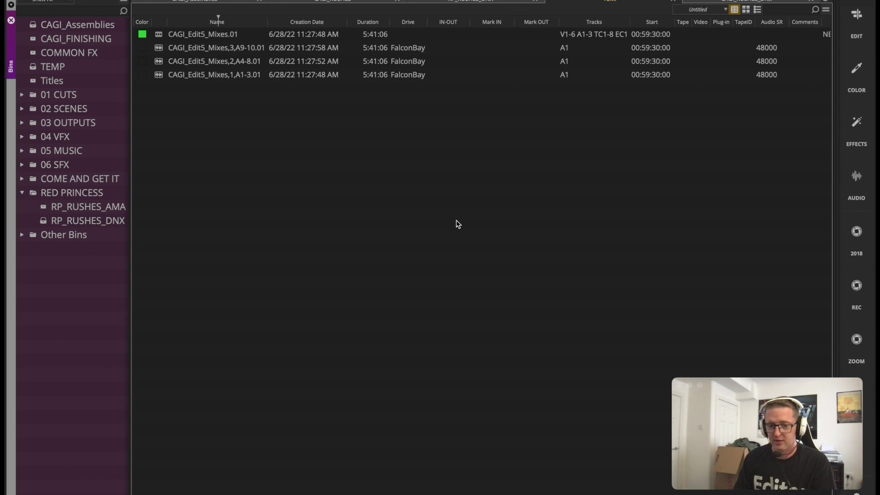
Open the EditStock project folder from Avid Projects in a new Finder window
key(ctrl+alt+super+f)
key(Return)
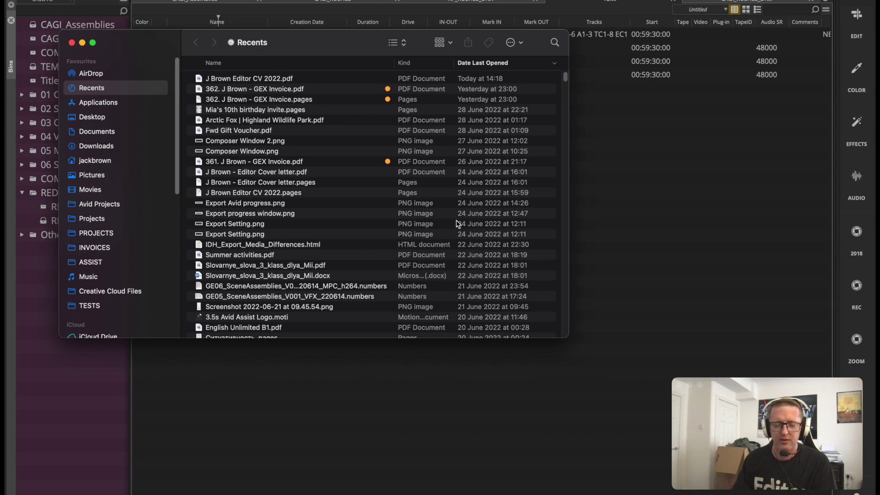
click(122, 202)
double_click(253, 131)
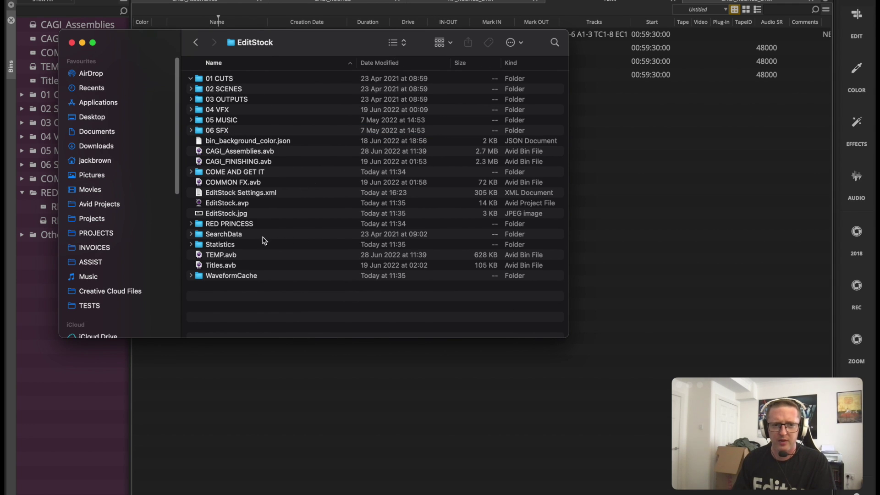
Expand the SearchData folder of the EditStock project and select its _SearchDB_ file
click(263, 234)
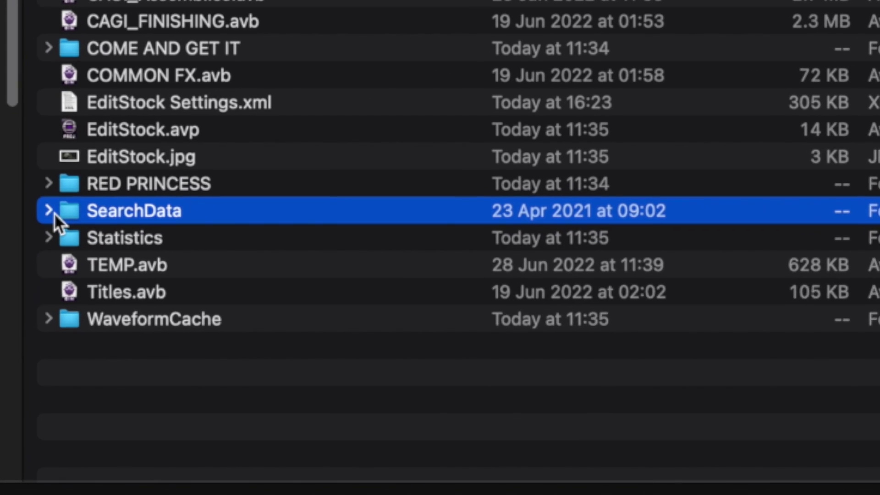
click(191, 235)
click(145, 238)
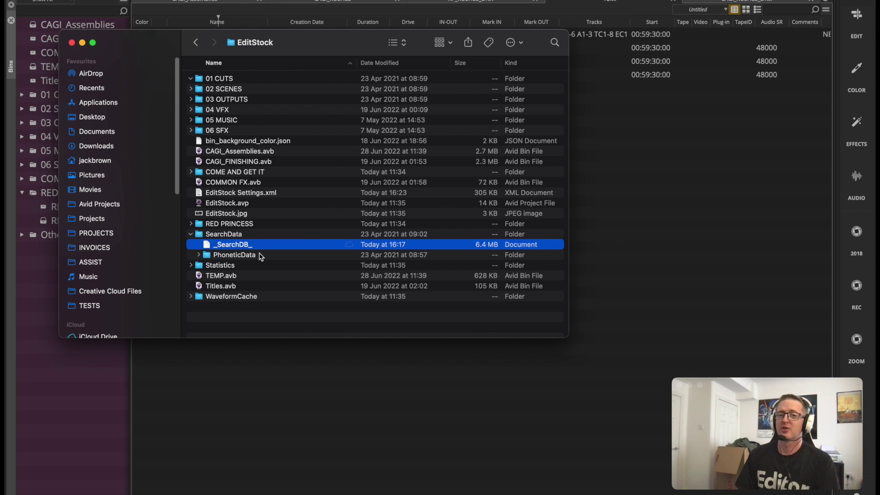
Switch to Avid Media Composer, open the Find window and move it down over the bin
drag(275, 48, 490, 115)
click(222, 185)
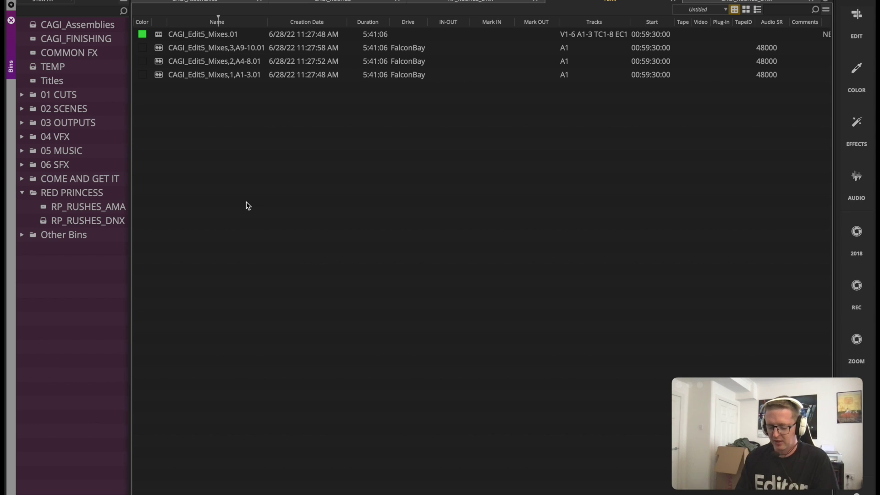
key(super+f)
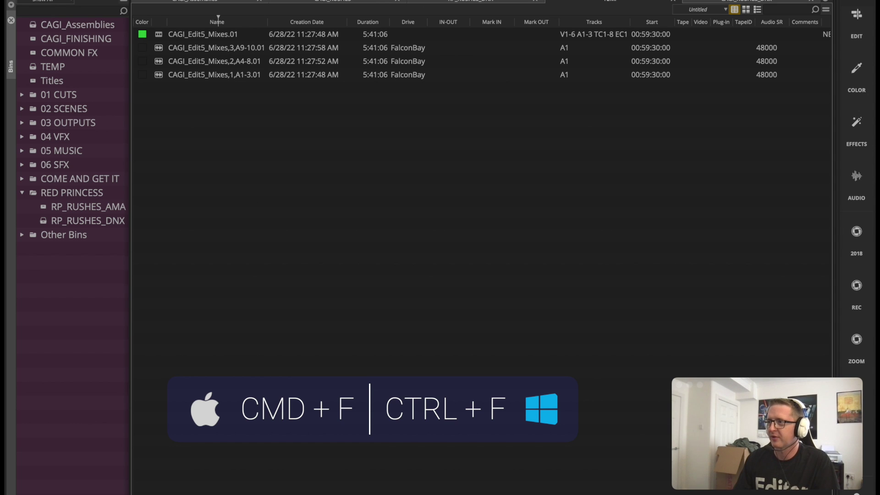
drag(393, 14, 397, 75)
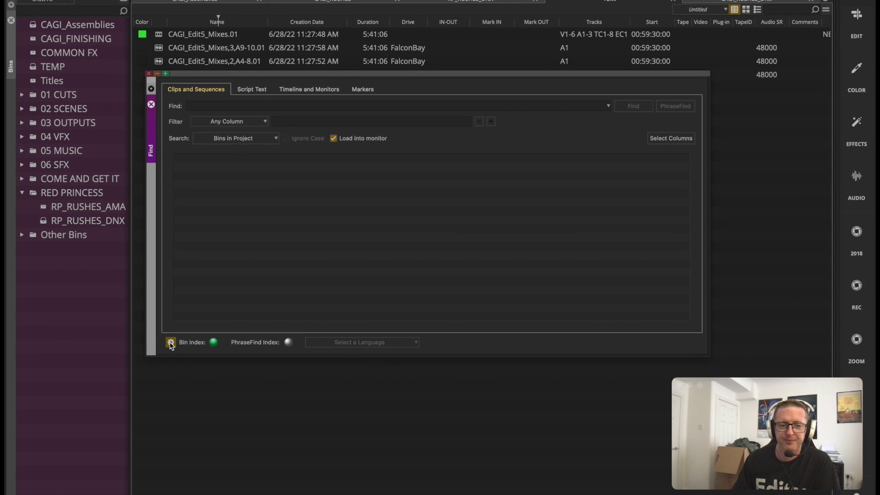
Pause indexing in the Find window's Search Settings, and reopen the settings to view the phonetic indexing controls
click(171, 342)
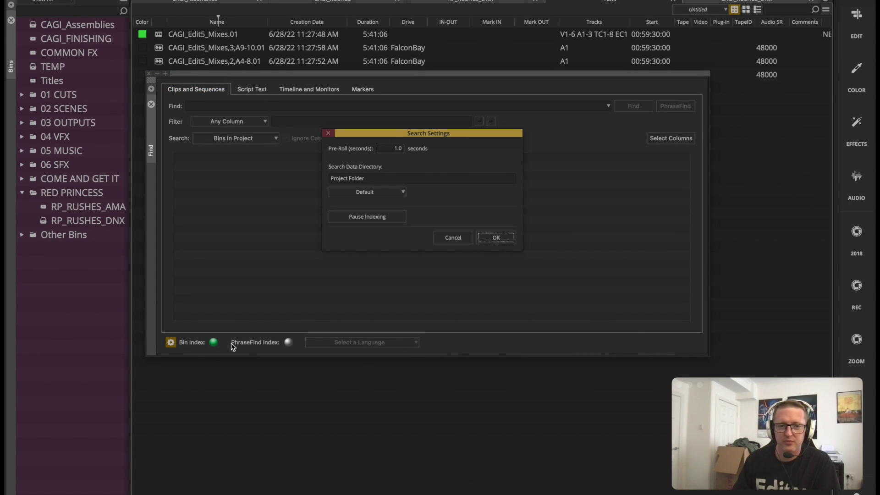
drag(447, 140, 406, 168)
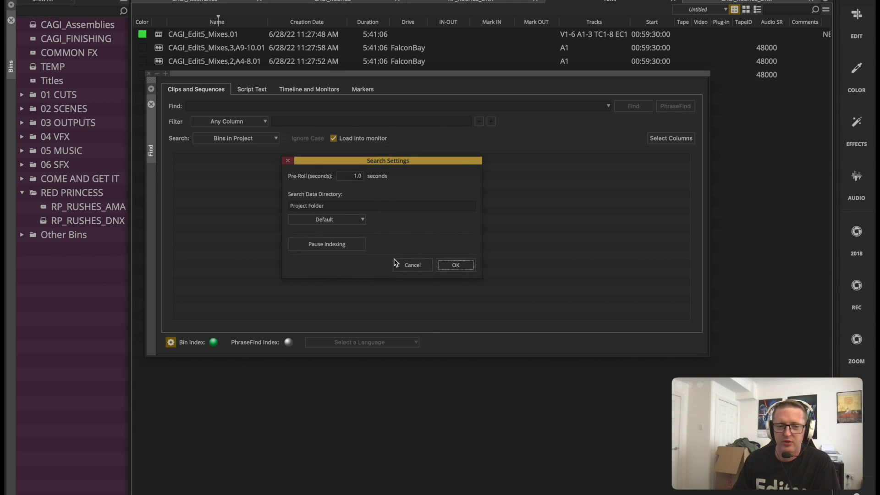
click(340, 241)
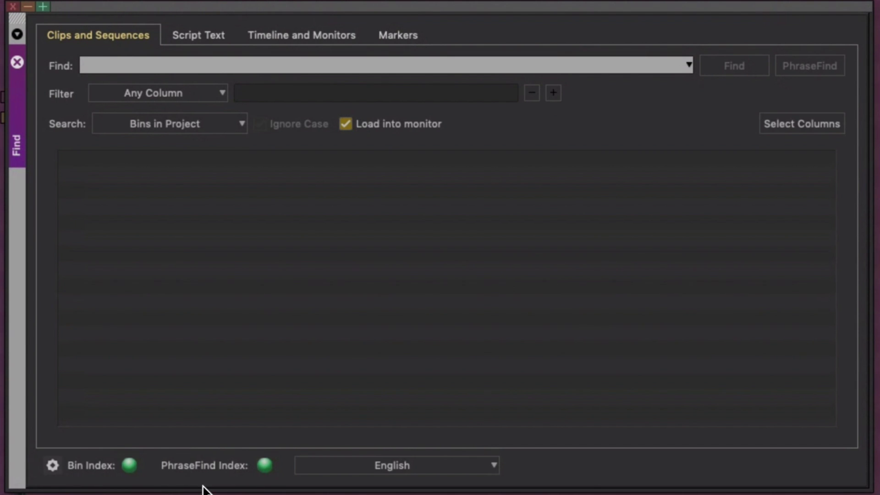
click(53, 466)
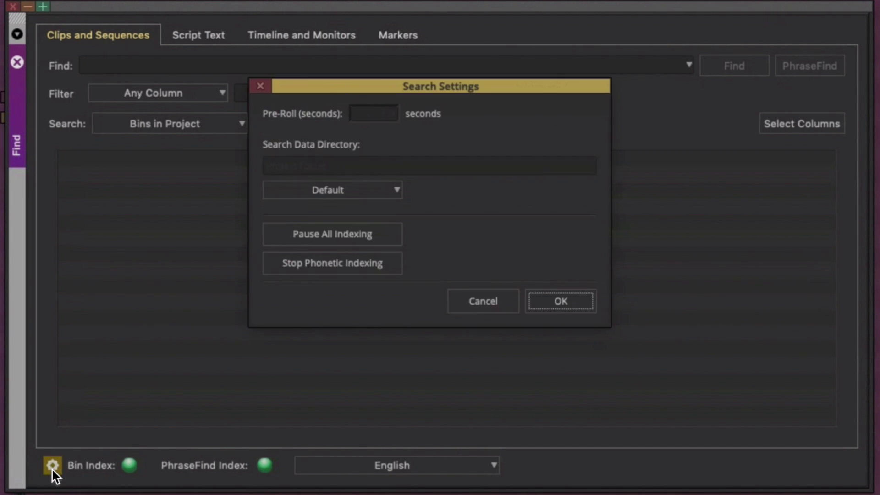
drag(482, 87, 436, 128)
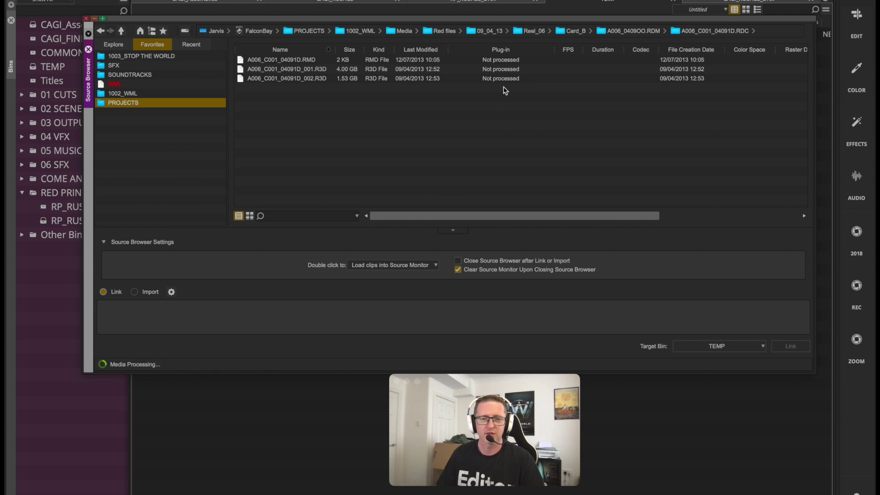
Check the plug-in linking options available for A006_C001_04091D_002.R3D in the Source Browser
right_click(488, 80)
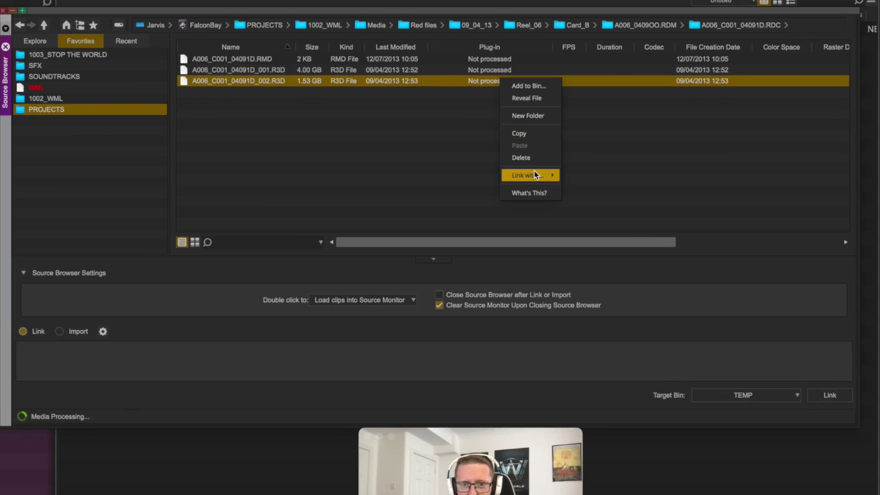
mouse_move(536, 175)
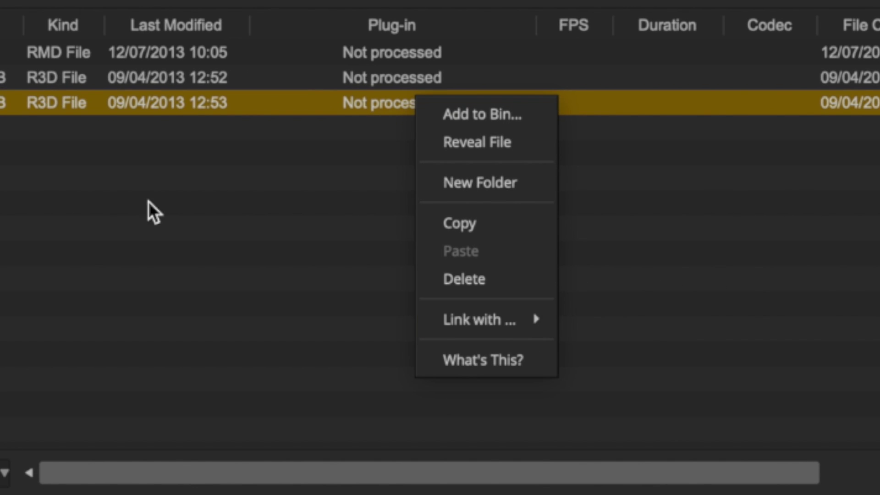
click(314, 265)
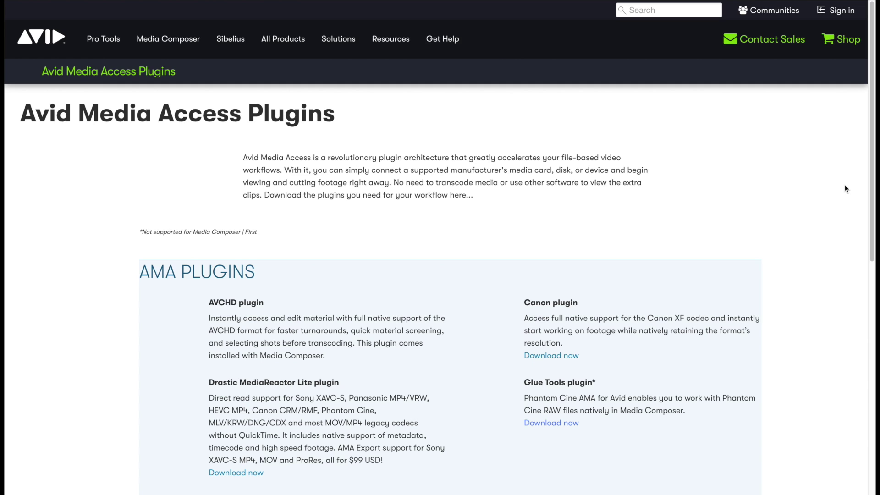
Look through the AMA plugins offered on Avid's Media Access Plugins web page
scroll(845, 189, down, 9)
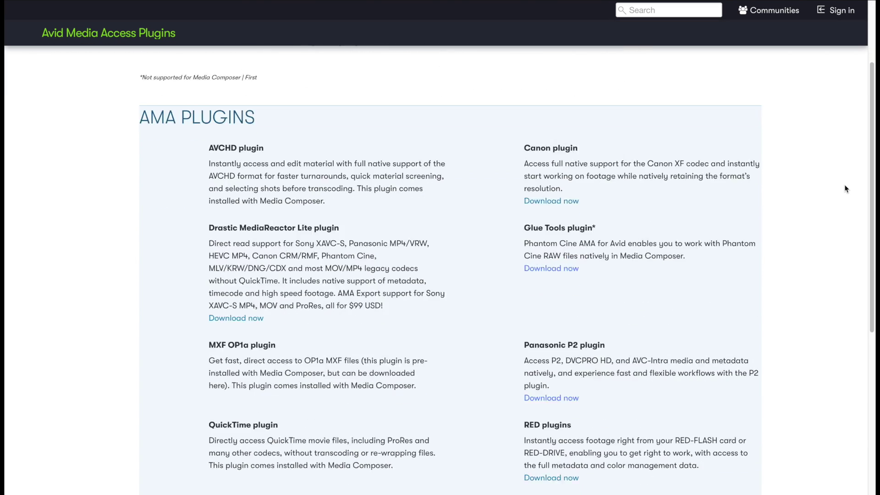
scroll(845, 189, down, 2)
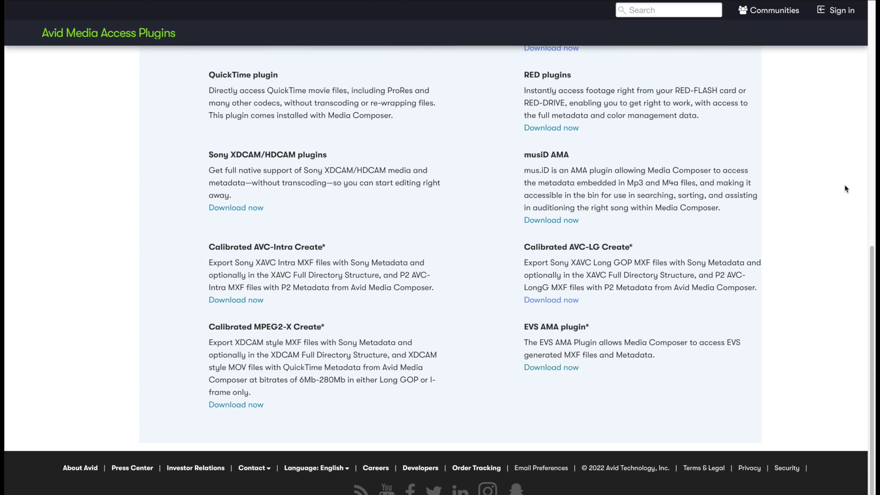
scroll(845, 189, up, 4)
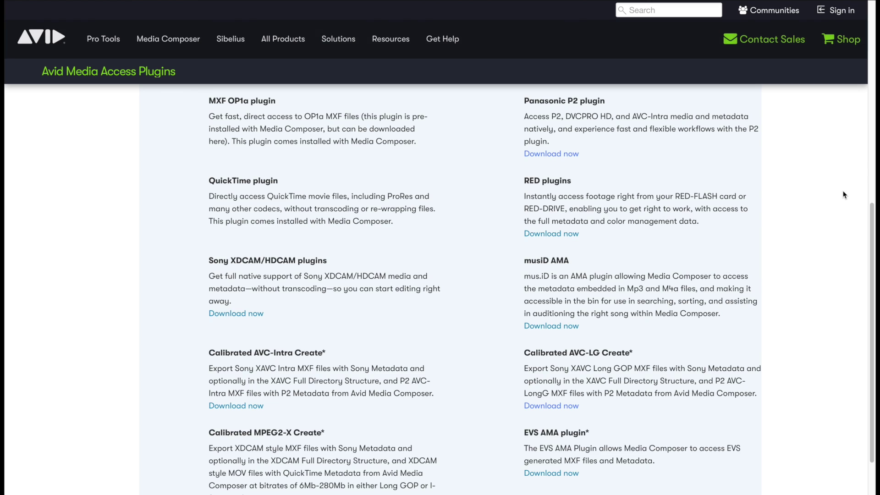
scroll(844, 195, up, 7)
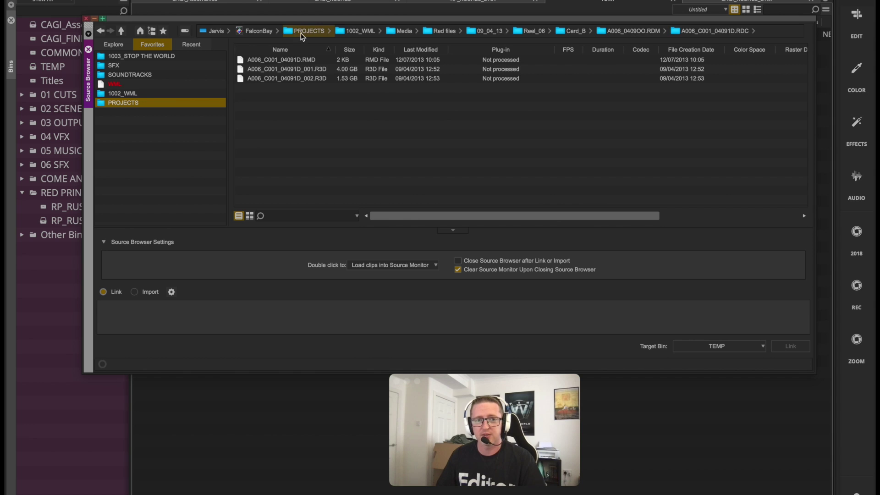
Go to the PROJECTS folder in the Source Browser, and quit Avid Media Composer
click(301, 32)
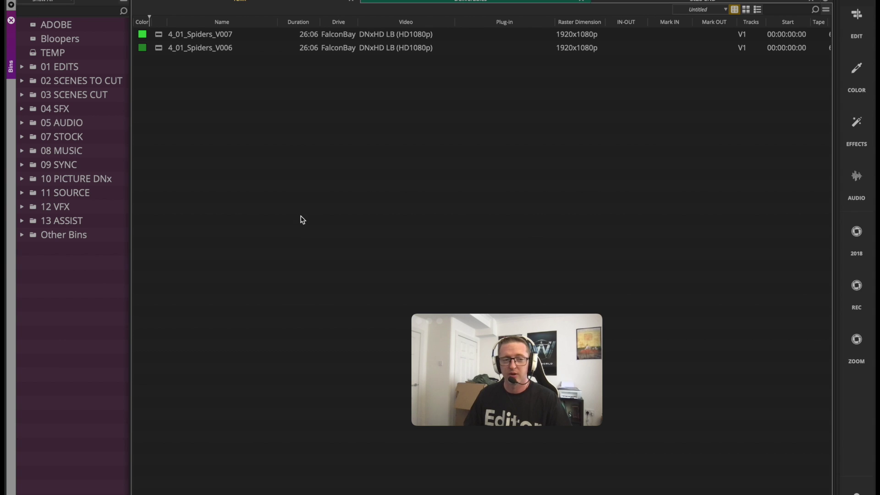
click(182, 380)
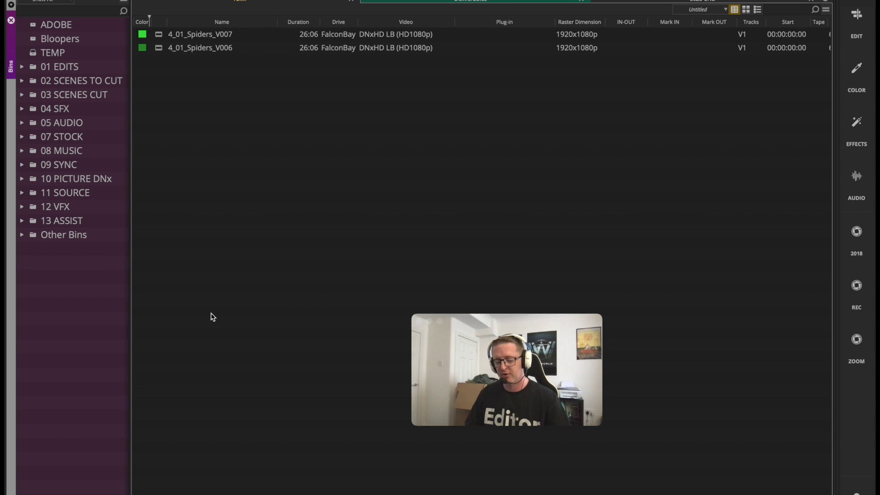
key(ctrl+q)
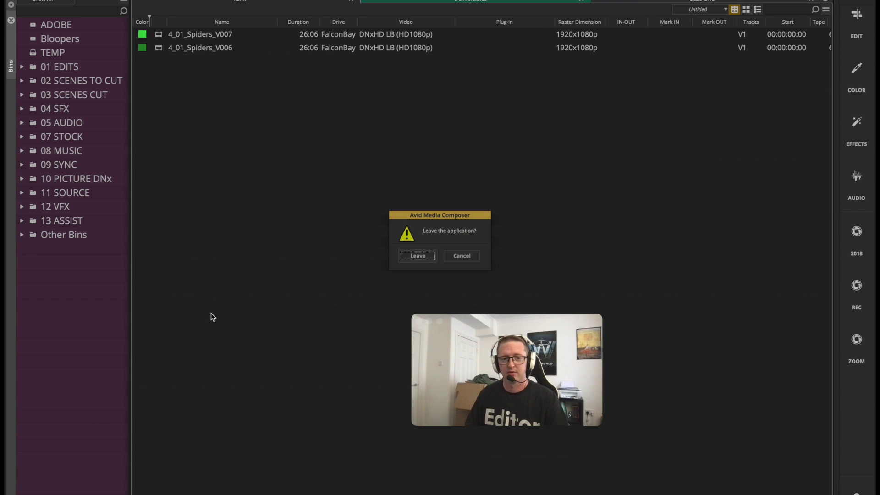
key(Return)
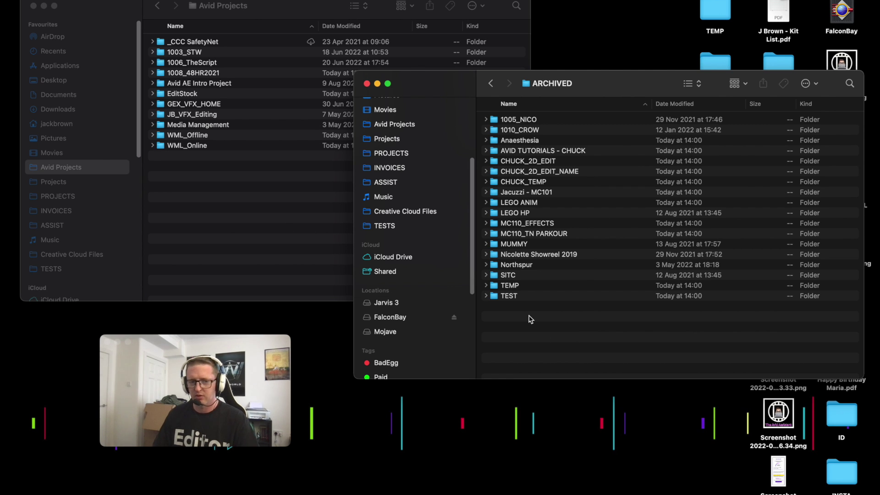
Select WML_Offline in Avid Projects and create a folder named WML_20220704 inside ARCHIVED
click(264, 135)
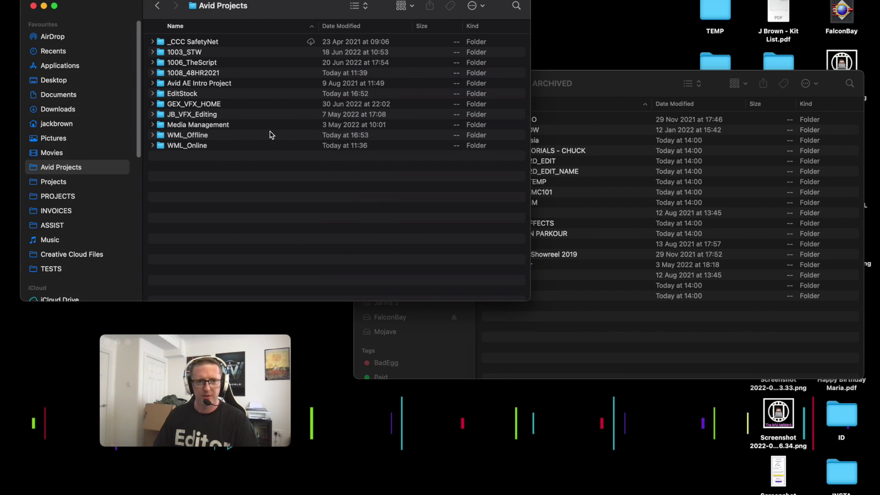
click(265, 135)
click(645, 332)
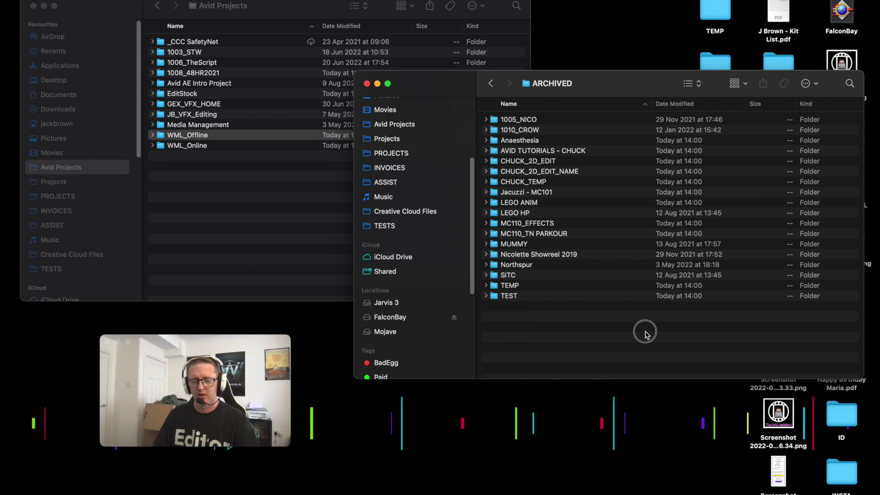
key(super+shift+n)
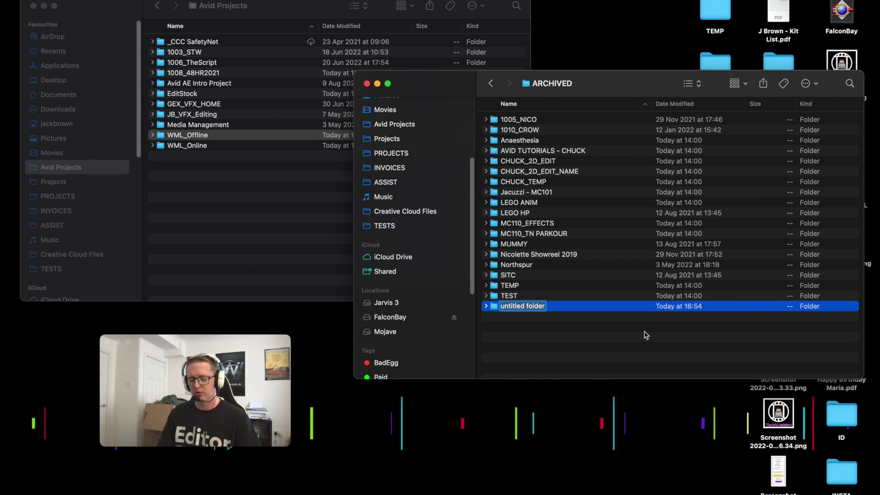
text(WML_)
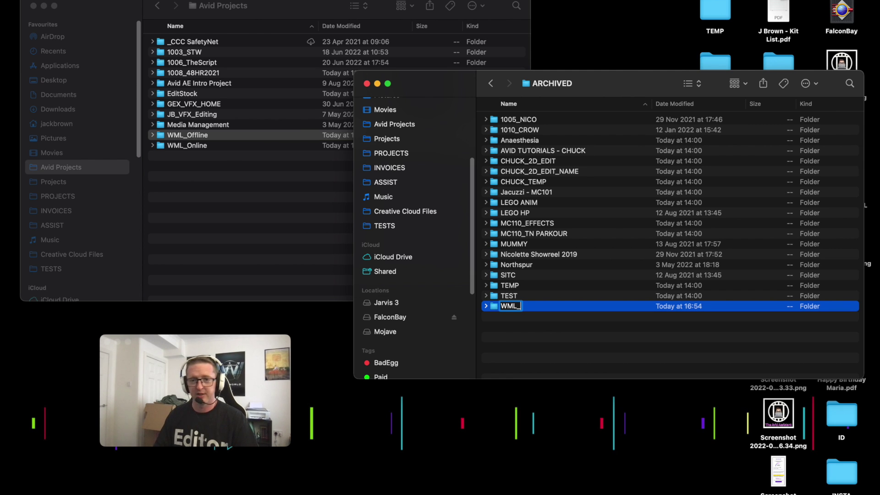
text(20220704)
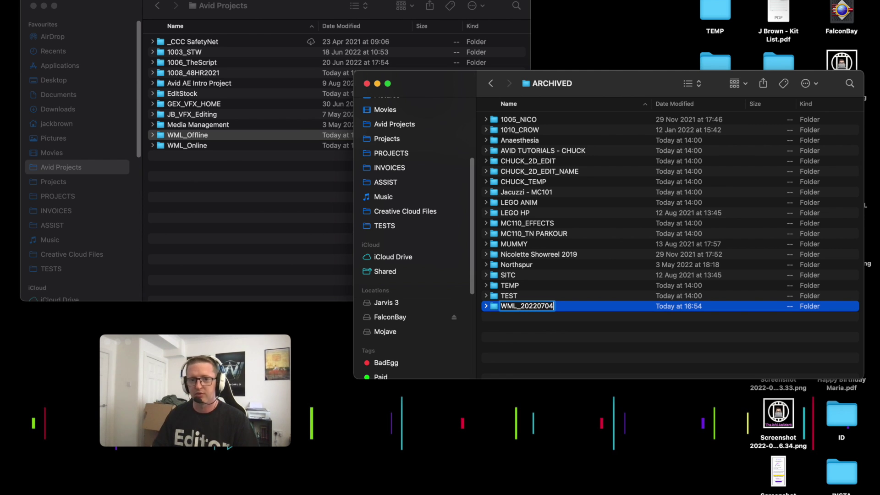
key(Return)
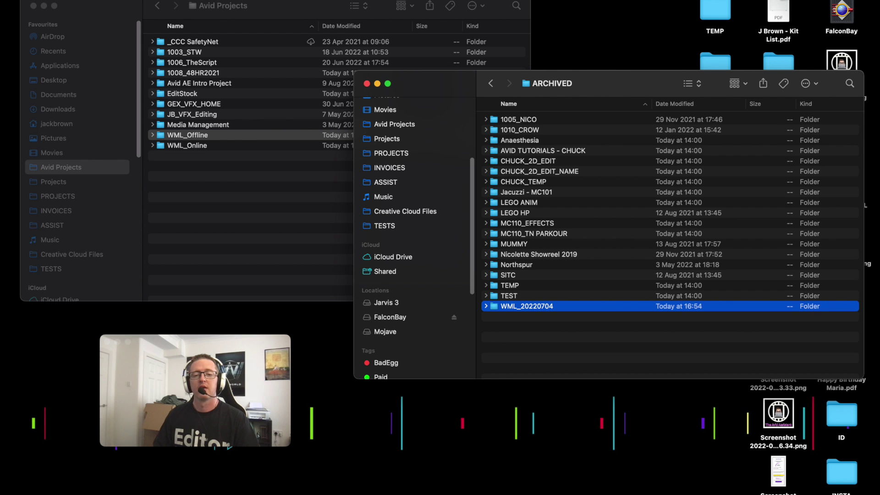
Copy WML_Offline into the WML_20220704 archive folder and move the original in Avid Projects to the trash
key(super+Down)
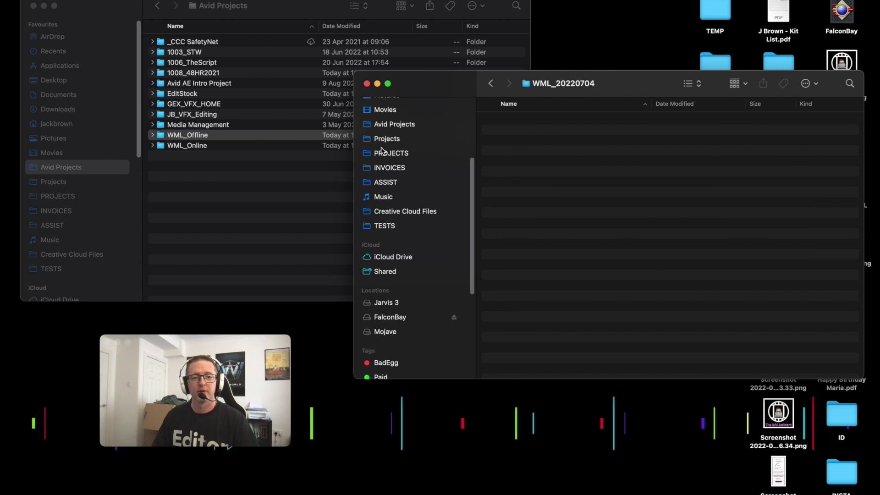
click(275, 6)
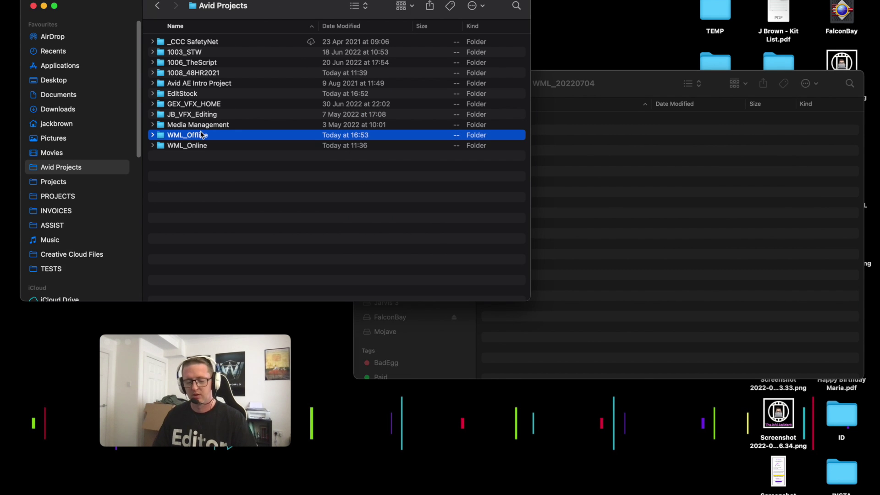
drag(201, 134, 571, 206)
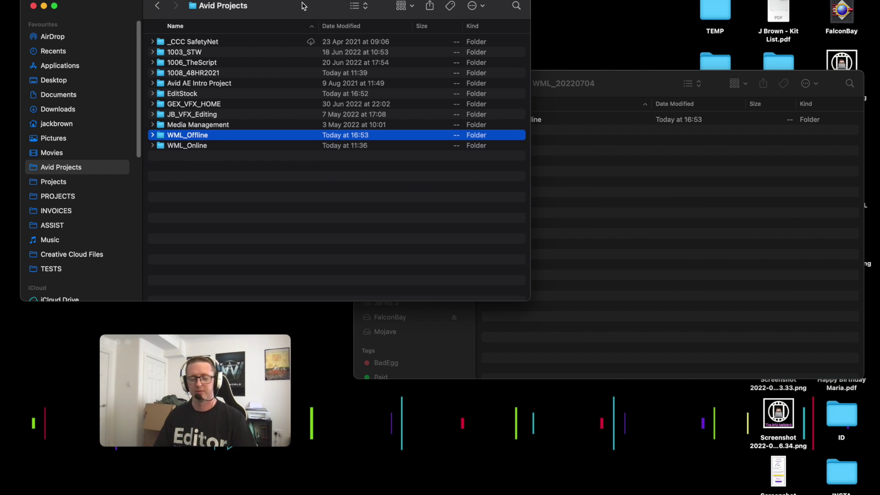
key(super+BackSpace)
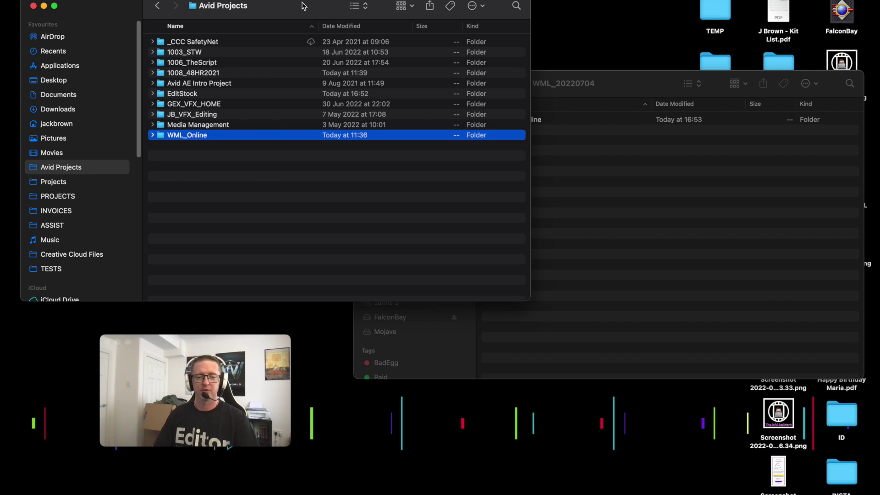
click(393, 277)
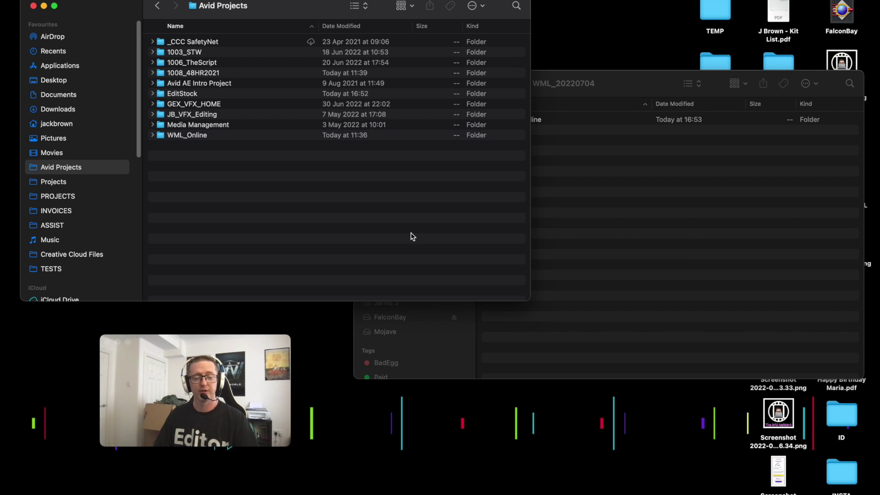
Relaunch Avid Media Composer to its project selection window
mouse_move(460, 491)
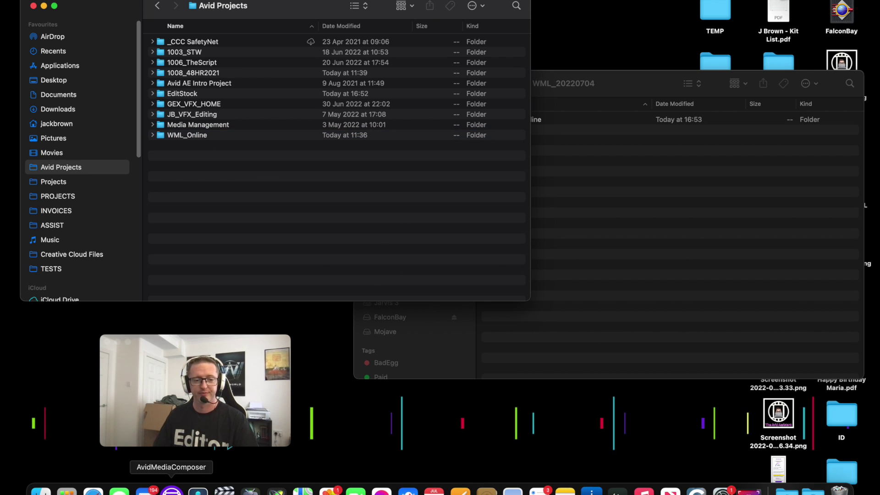
click(172, 488)
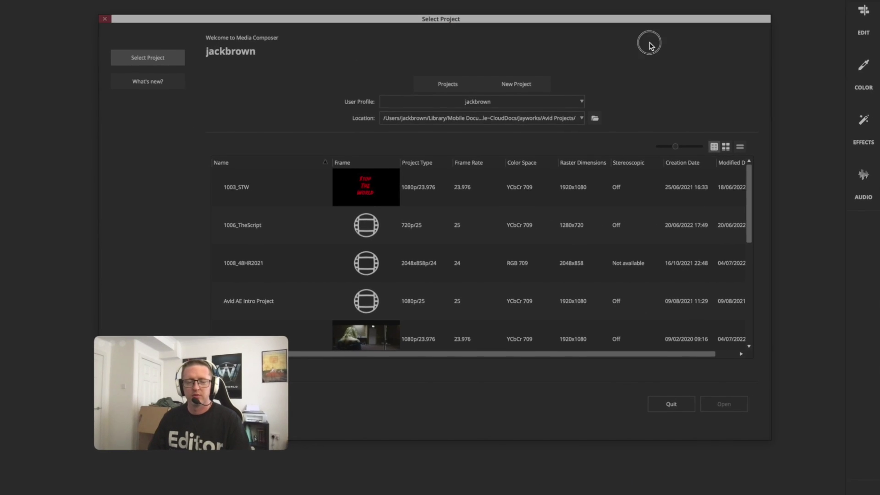
drag(162, 410, 110, 440)
click(437, 402)
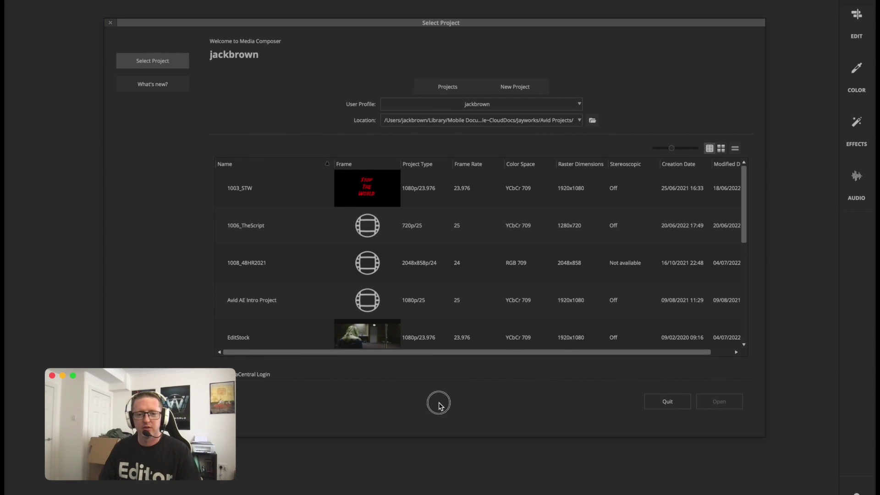
Create a new project named WML_Offline in the Avid Projects location with the 1080p/25 format and YCbCr 709 colour space
click(507, 85)
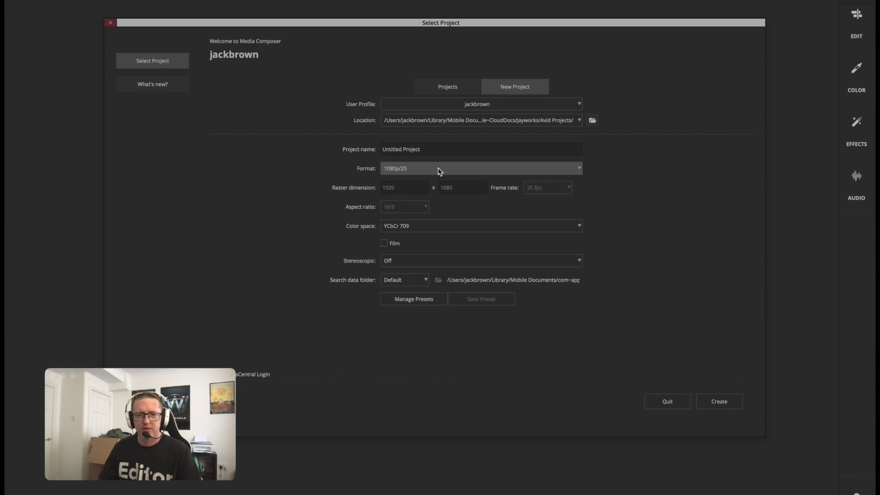
click(457, 154)
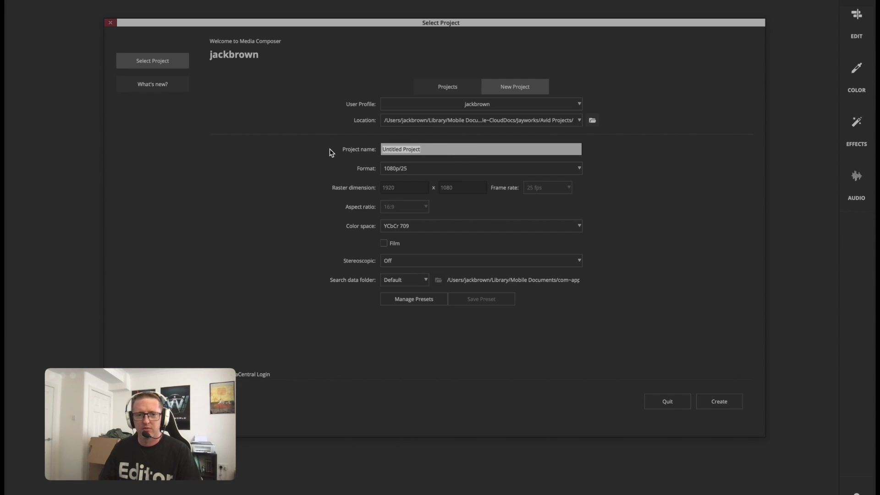
text(WML)
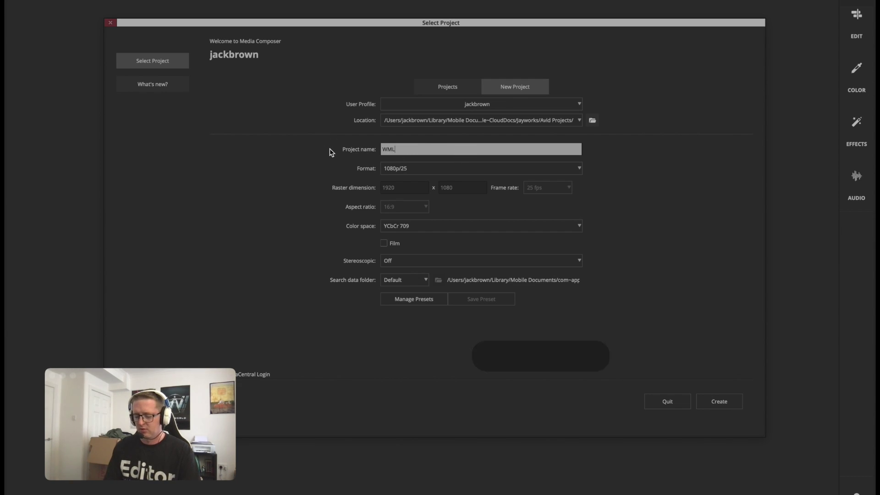
text(_Offline)
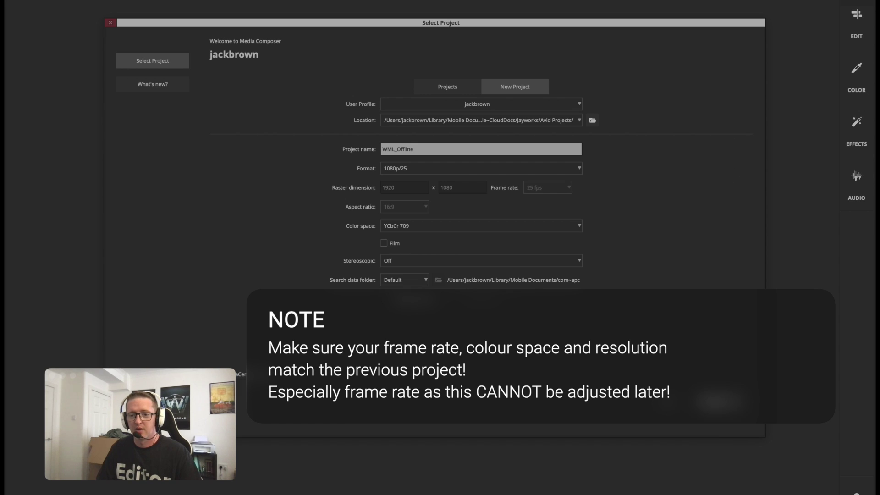
click(724, 407)
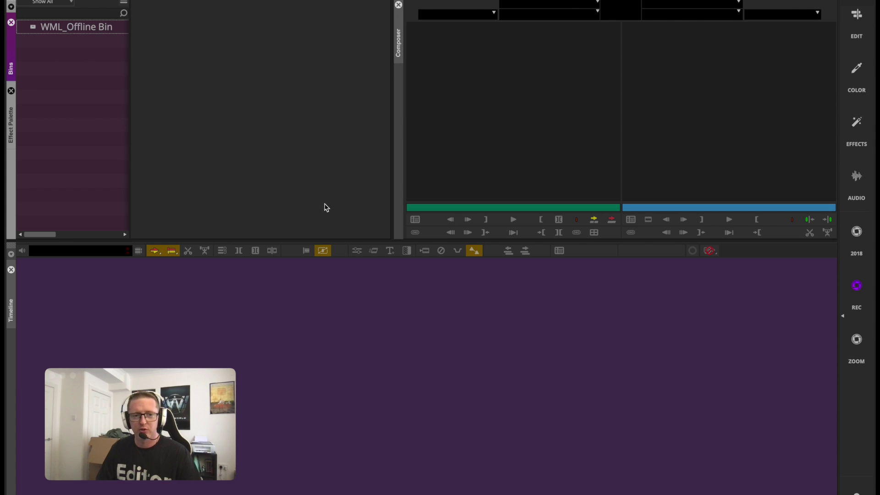
Switch to Finder and open the archived WML_Offline folder and the new WML_Offline project folder in separate, side-by-side windows
key(super+Tab)
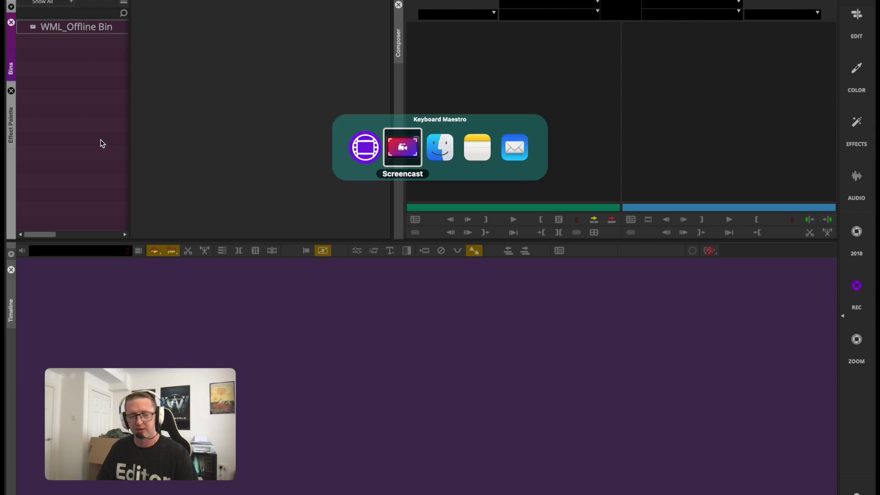
key(super+Tab)
key(Tab)
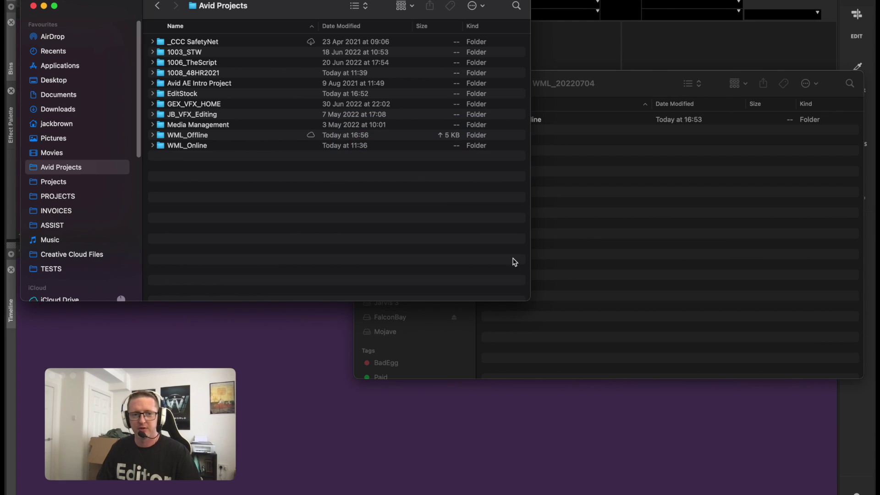
click(610, 214)
drag(609, 84, 591, 188)
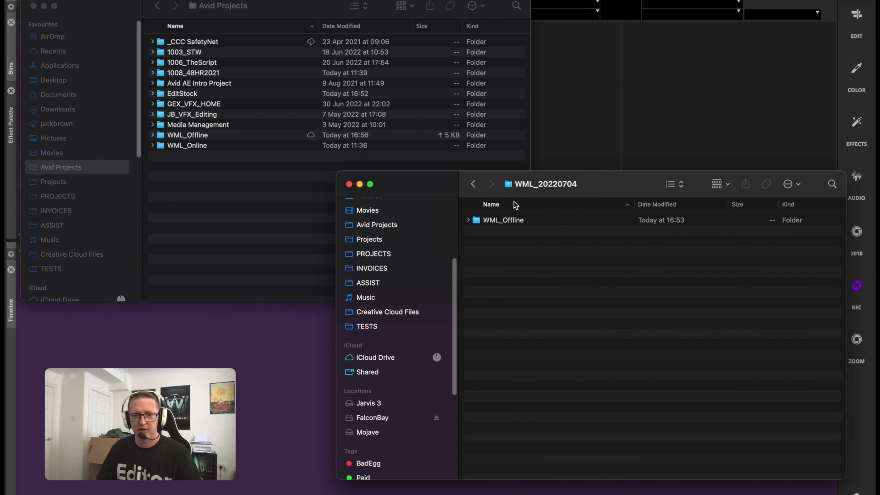
click(490, 222)
double_click(490, 222)
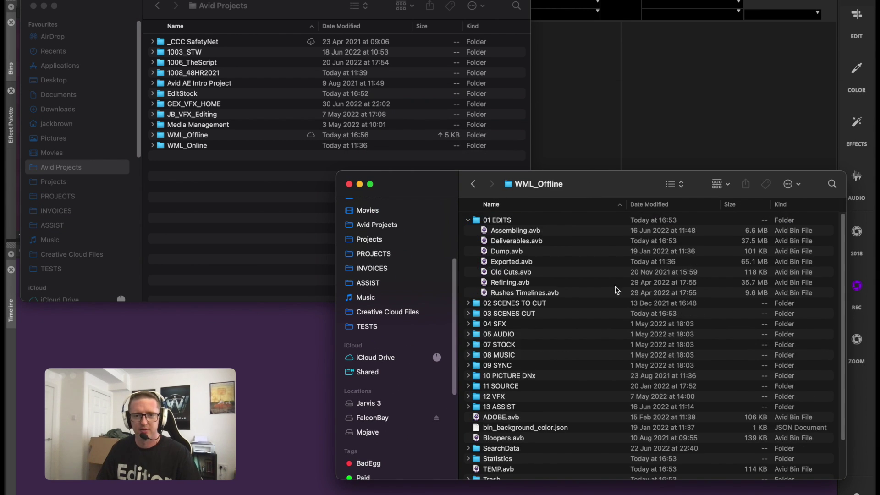
click(236, 140)
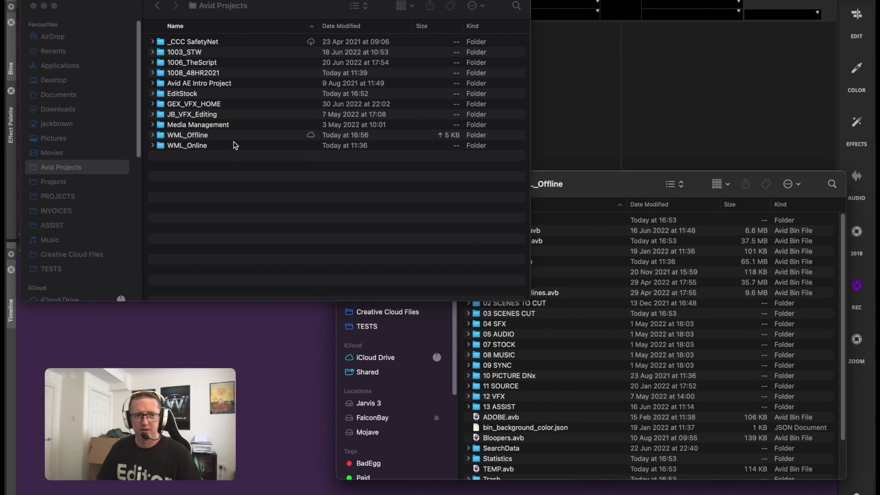
double_click(276, 135)
drag(613, 187, 610, 154)
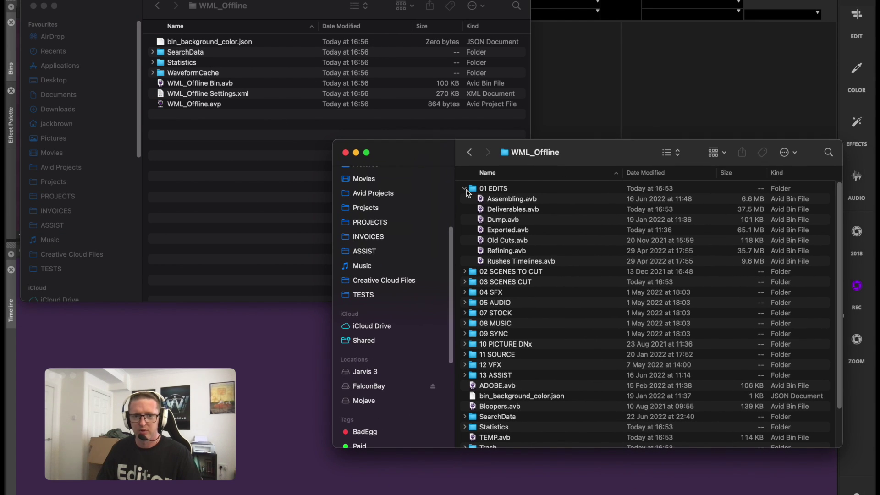
Examine the archived project's numbered bin folders and its WaveformCache, Trash, Statistics and SearchData folders to decide what to carry over
click(466, 271)
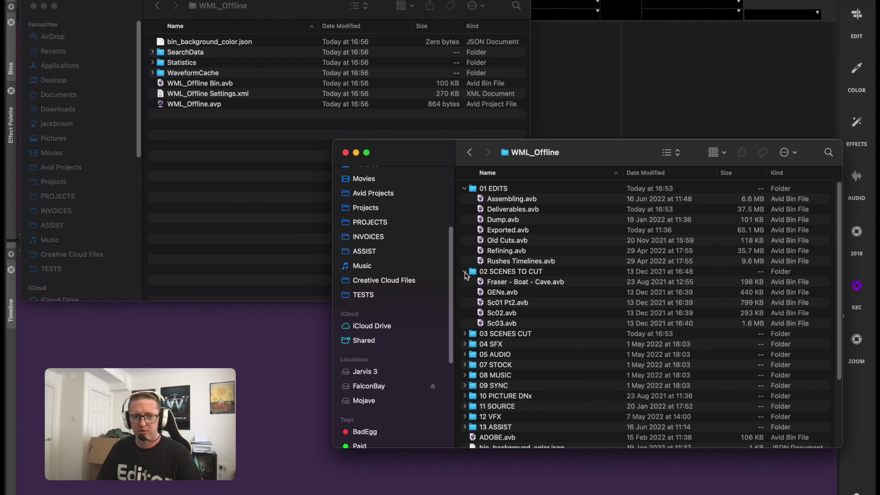
click(465, 272)
click(465, 188)
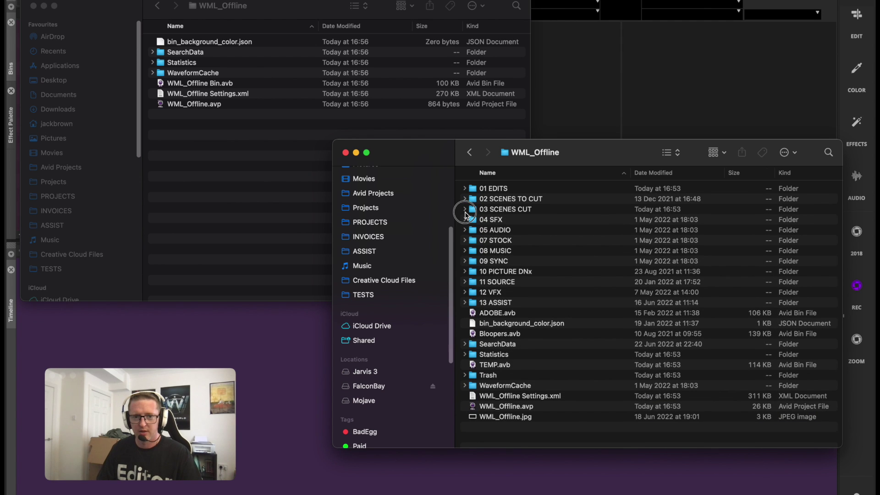
click(466, 212)
click(466, 212)
click(465, 220)
click(465, 220)
click(468, 230)
click(464, 230)
click(464, 230)
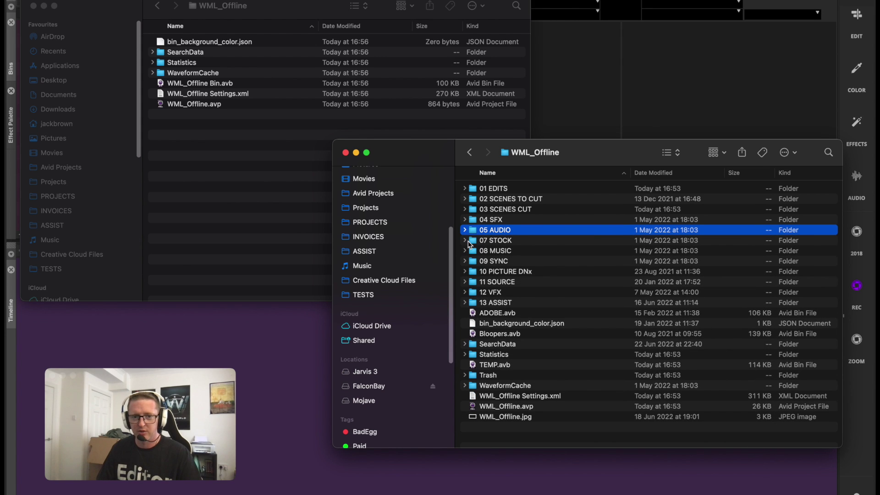
click(465, 241)
click(465, 240)
click(464, 251)
click(464, 251)
click(465, 261)
click(465, 261)
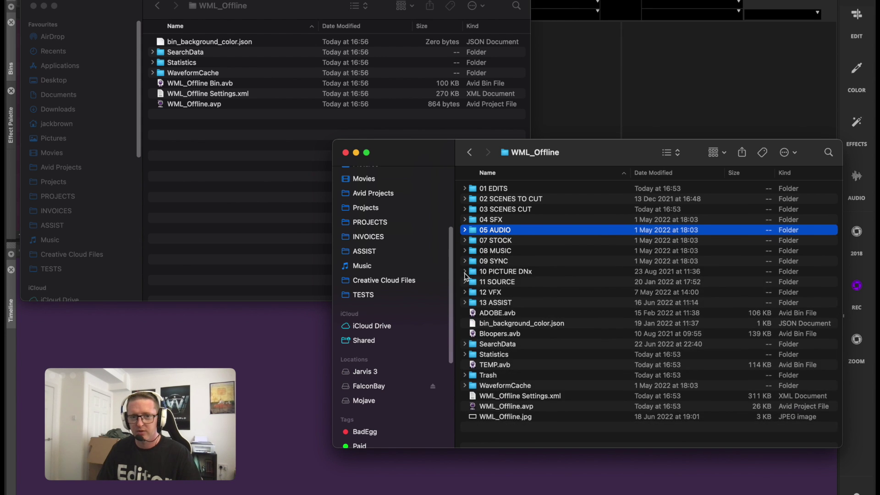
click(464, 271)
click(465, 271)
click(465, 282)
click(464, 282)
click(465, 302)
click(464, 302)
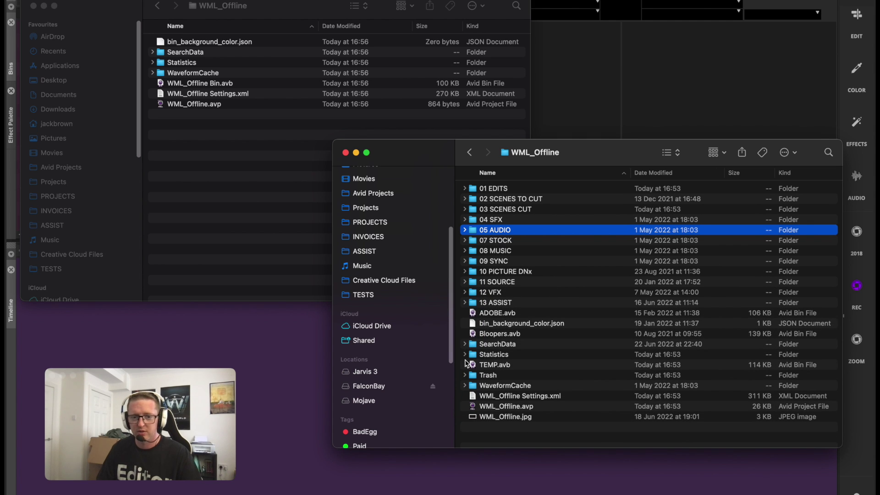
click(487, 386)
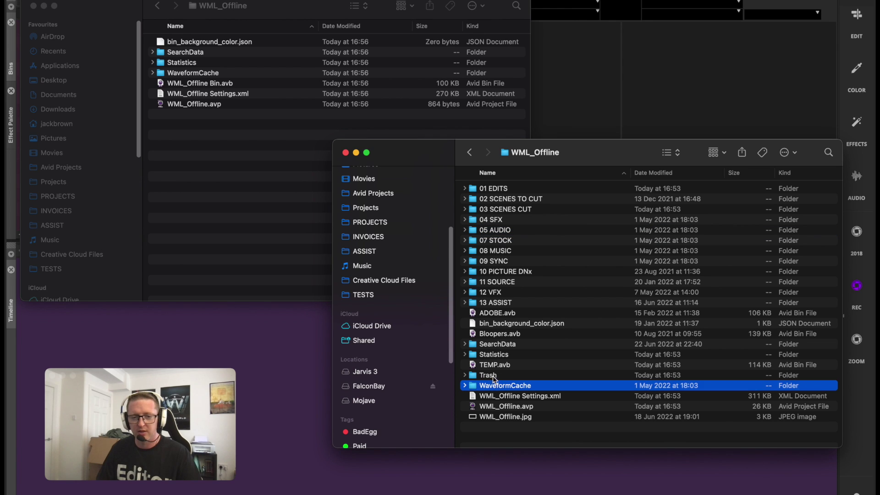
click(493, 374)
click(494, 357)
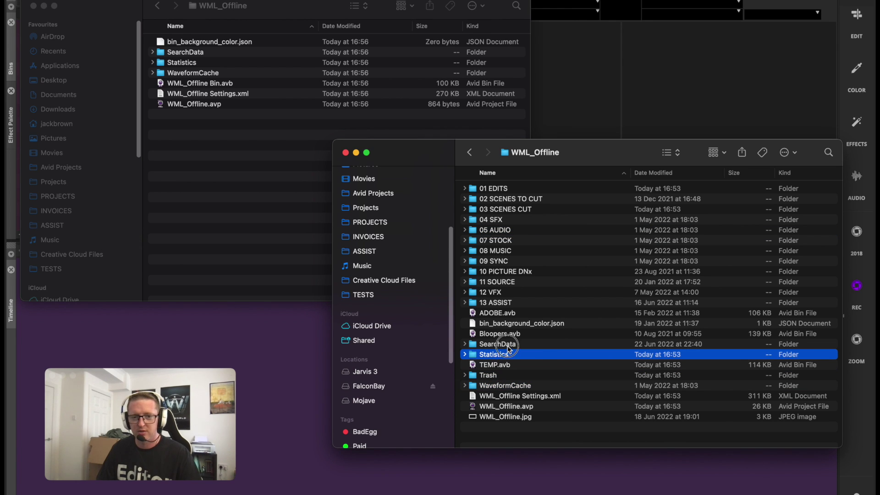
click(512, 345)
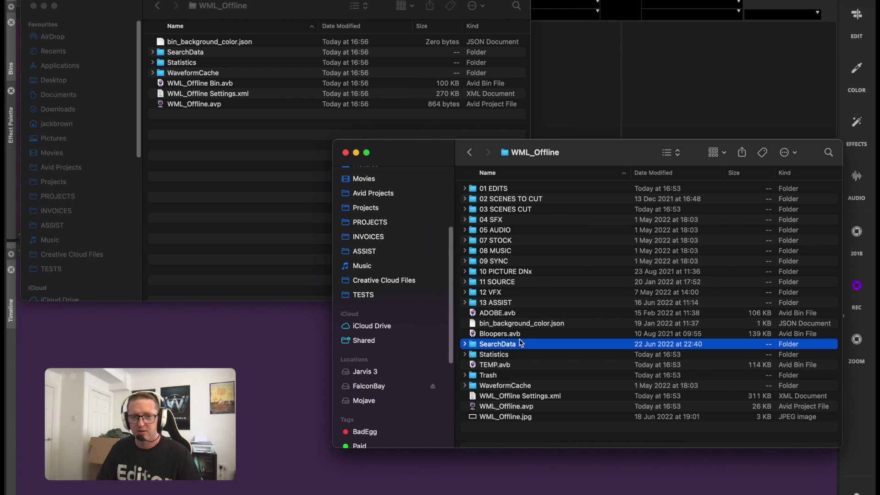
Copy folders 01 EDITS through 13 ASSIST plus ADOBE.avb, Bloopers.avb and TEMP.avb from the archive into the new WML_Offline project folder
click(505, 303)
shift+click(528, 188)
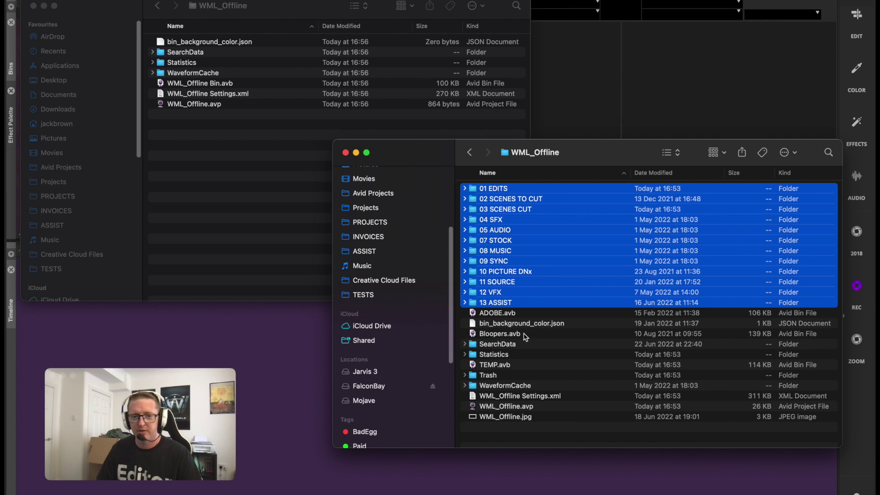
shift+click(525, 314)
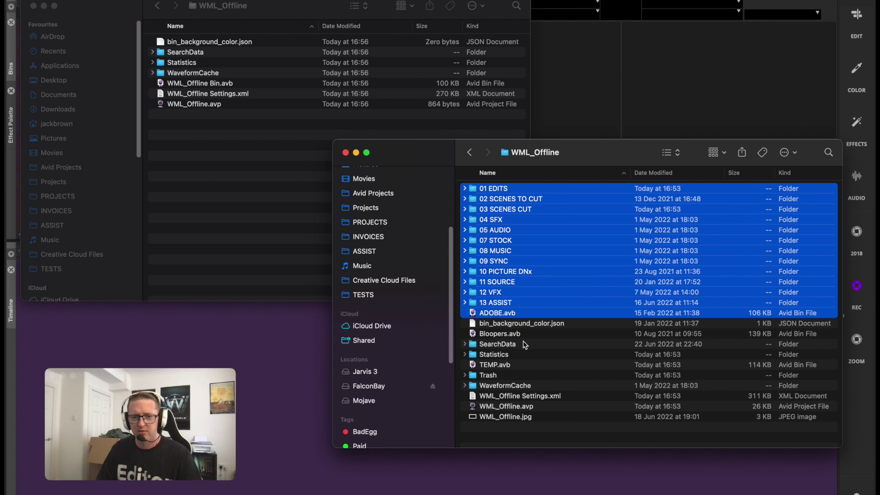
super+click(531, 334)
super+click(511, 366)
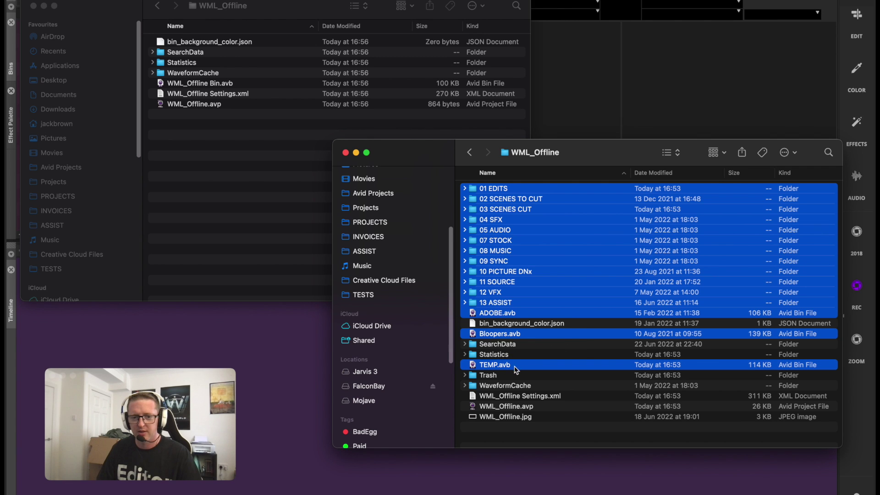
drag(502, 365, 240, 229)
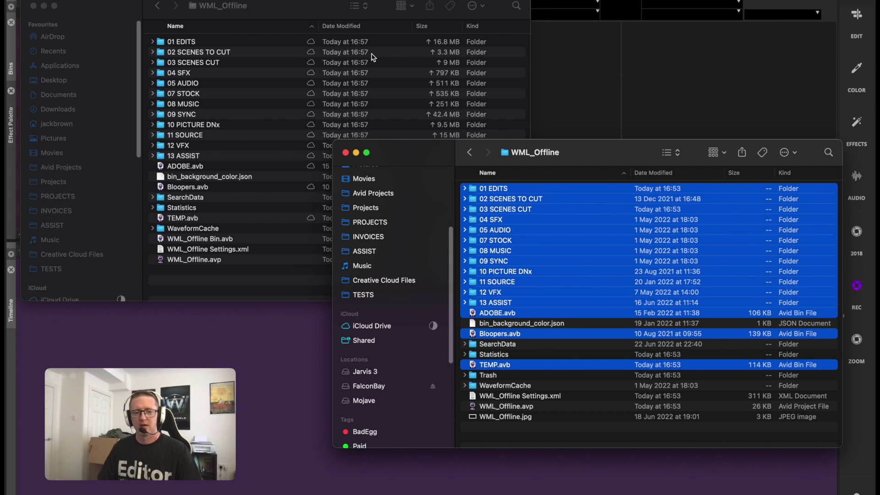
Switch back to Avid Media Composer and refresh the project's bin list
key(super+Tab)
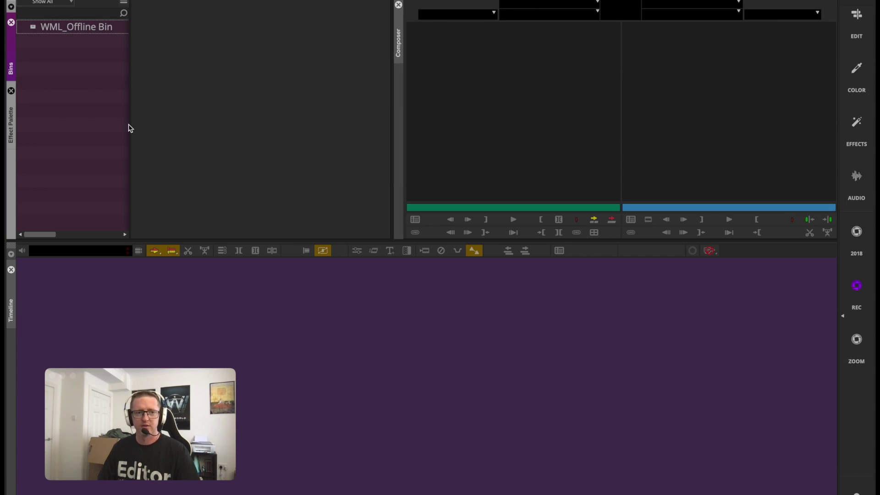
right_click(86, 132)
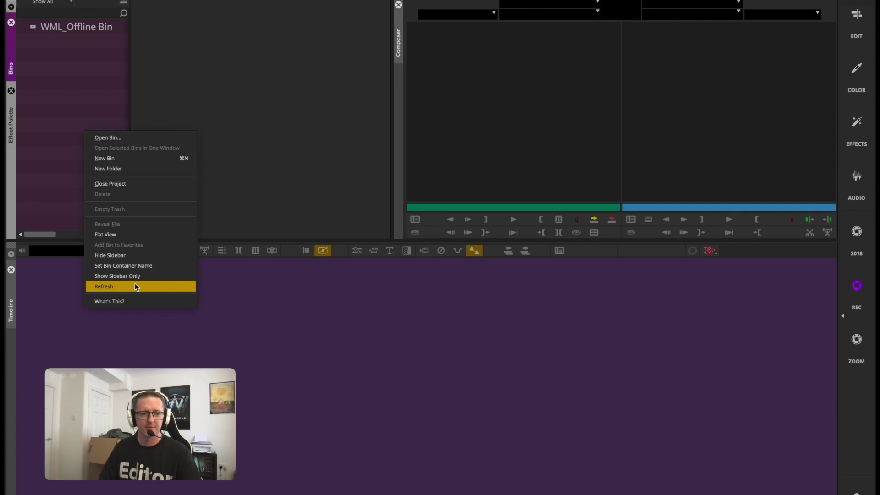
click(71, 114)
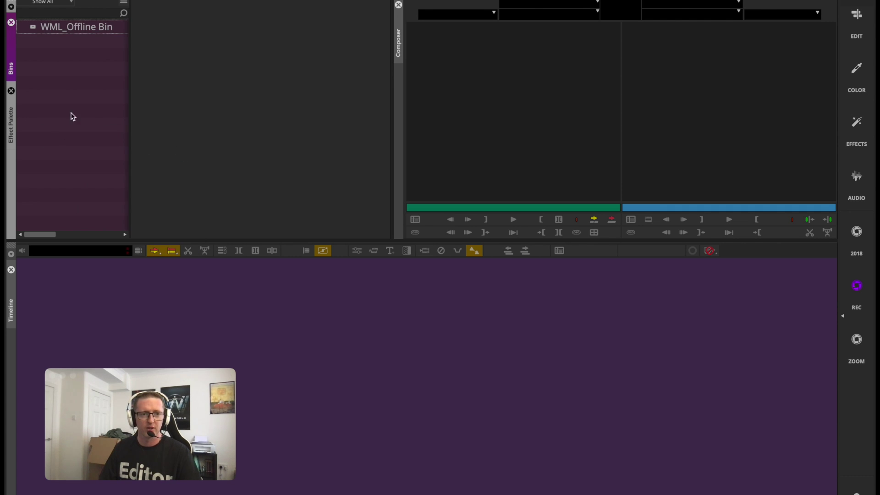
right_click(85, 131)
click(121, 284)
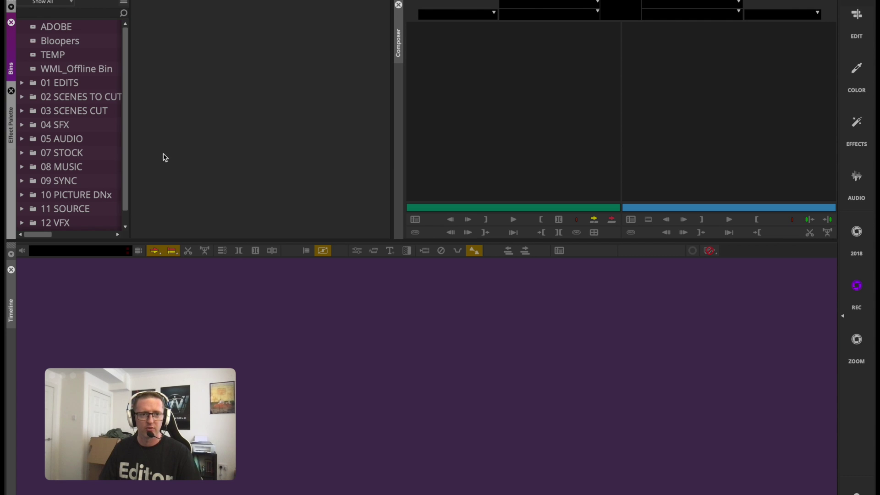
Expand the 01 EDITS folder, check the contents of the Assembling bin and close it, leaving the Dump bin selected
scroll(66, 133, down, 1)
scroll(65, 131, up, 1)
click(22, 83)
double_click(46, 101)
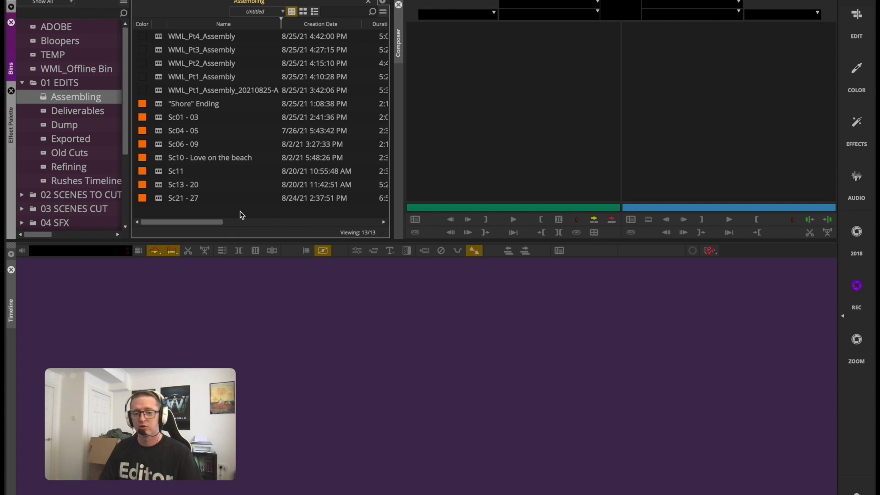
key(ctrl+w)
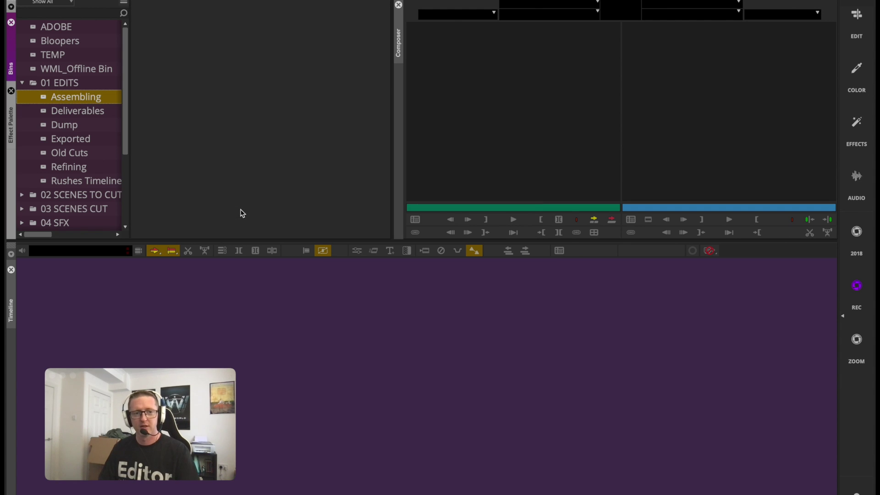
click(45, 125)
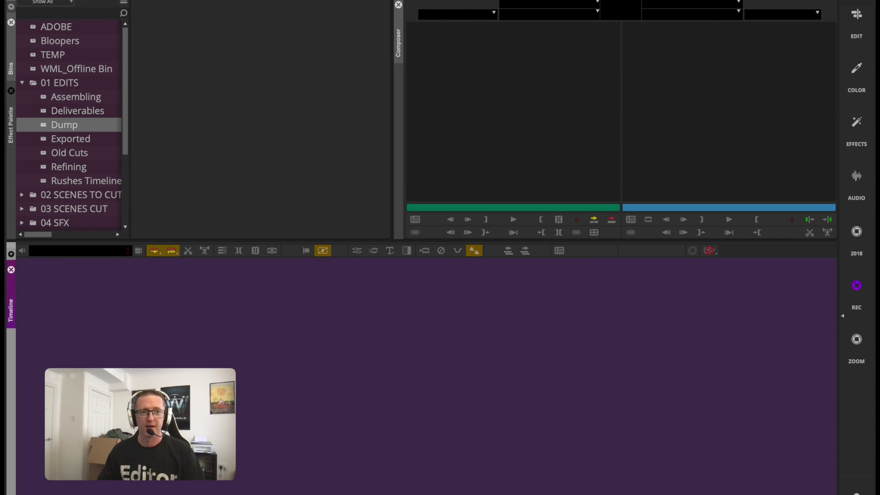
Check the macOS version and hardware details in About This Mac, and close its window
click(14, 0)
click(32, 1)
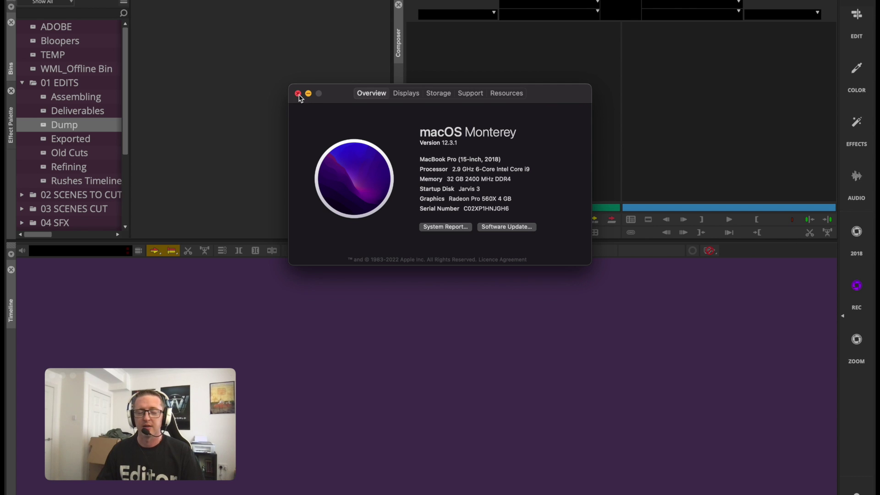
click(298, 94)
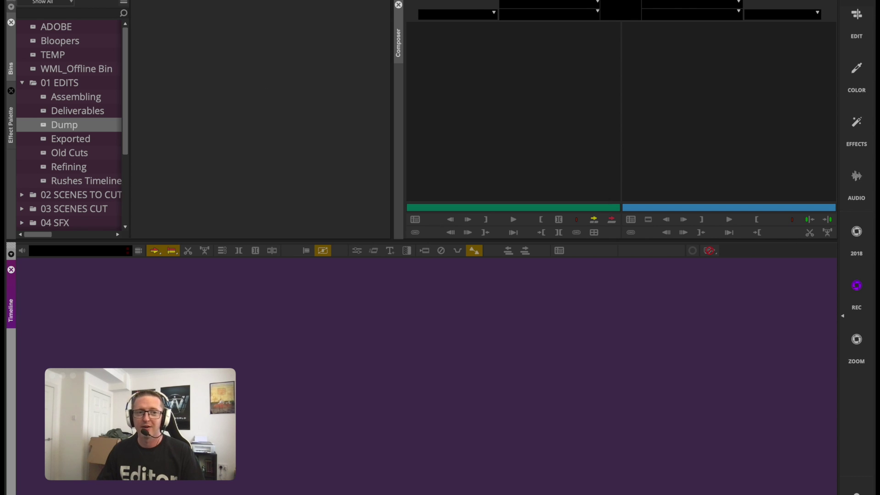
Check for macOS updates under Software Update in System Preferences, placing the window over the empty timeline area
click(32, 2)
click(34, 14)
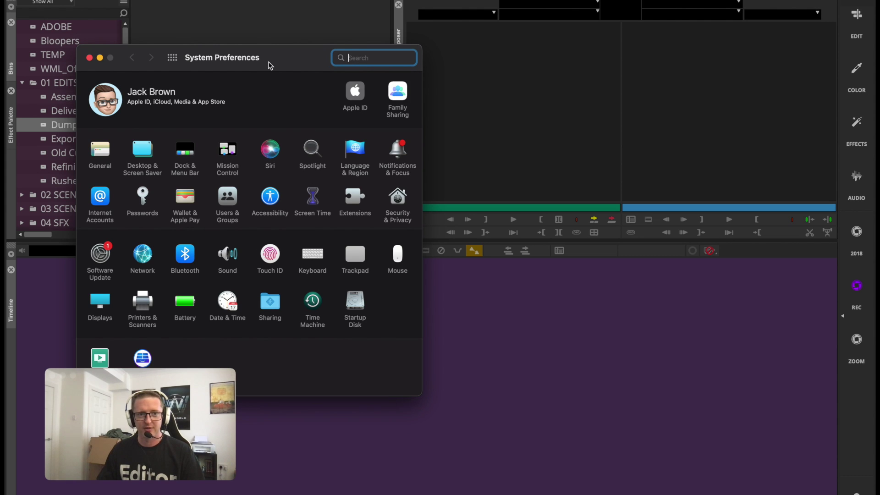
drag(266, 63, 464, 29)
click(299, 219)
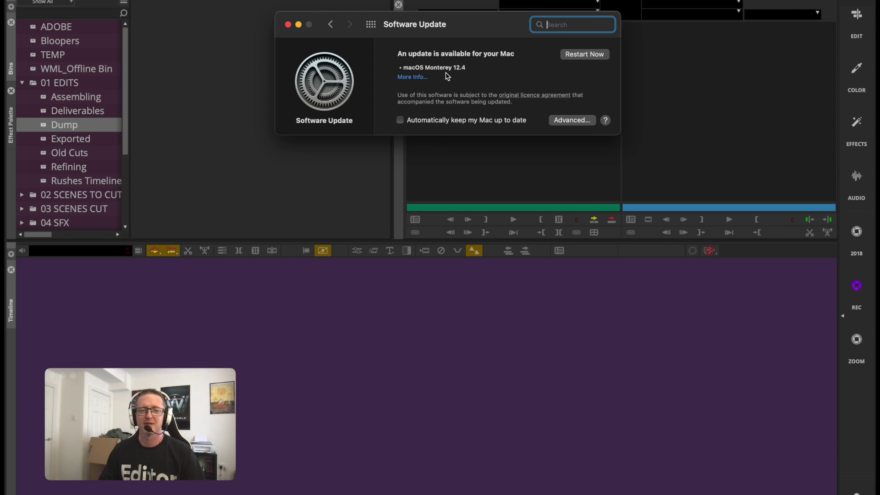
drag(490, 26, 548, 291)
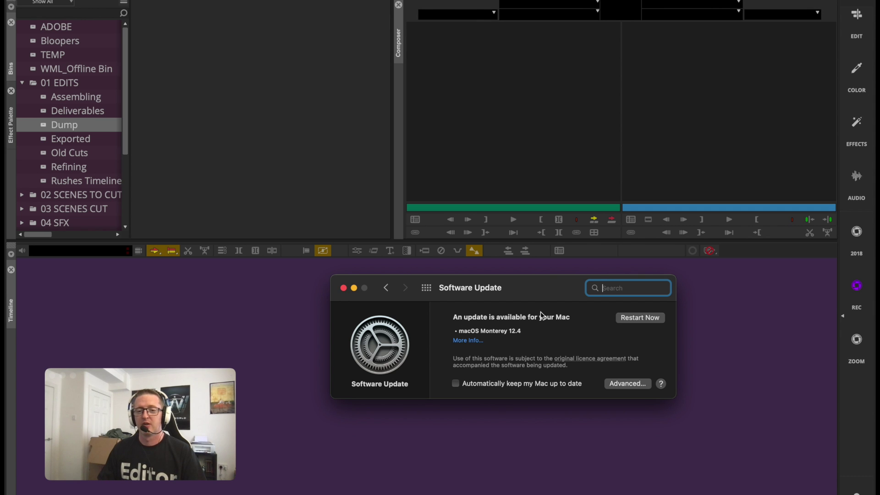
Review the advanced automatic update options in Software Update and close them without changing any setting
drag(557, 296, 467, 176)
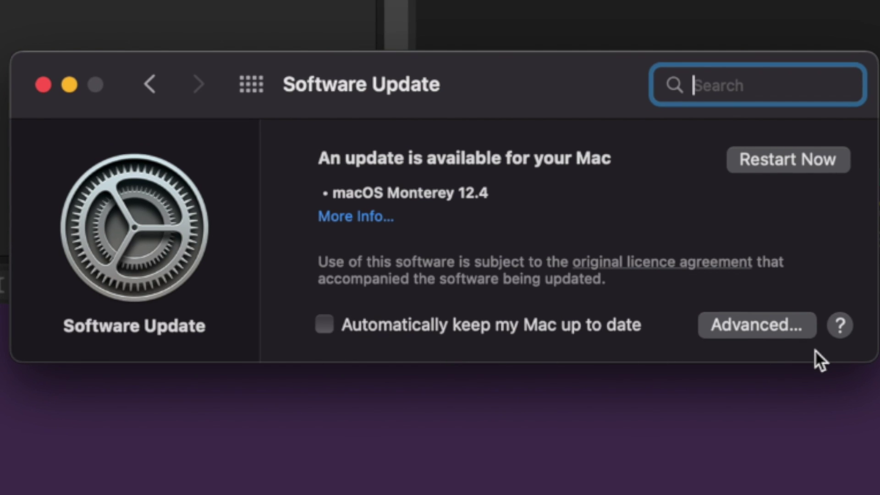
click(776, 331)
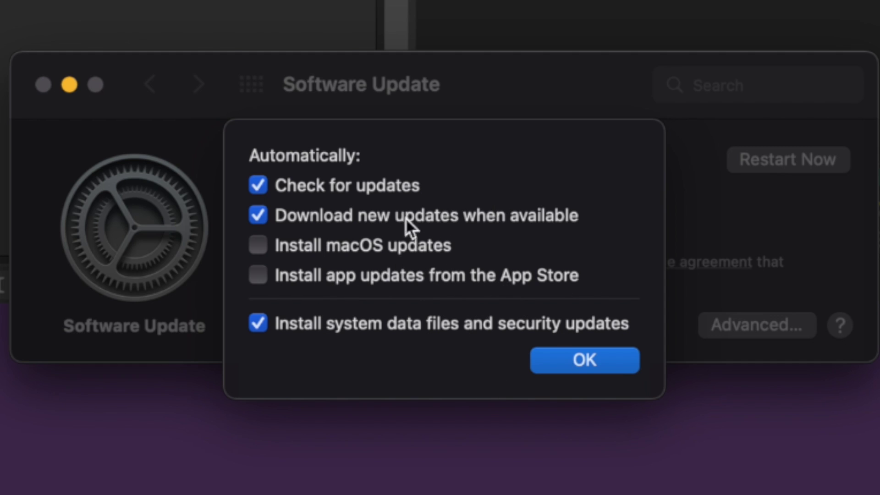
click(582, 360)
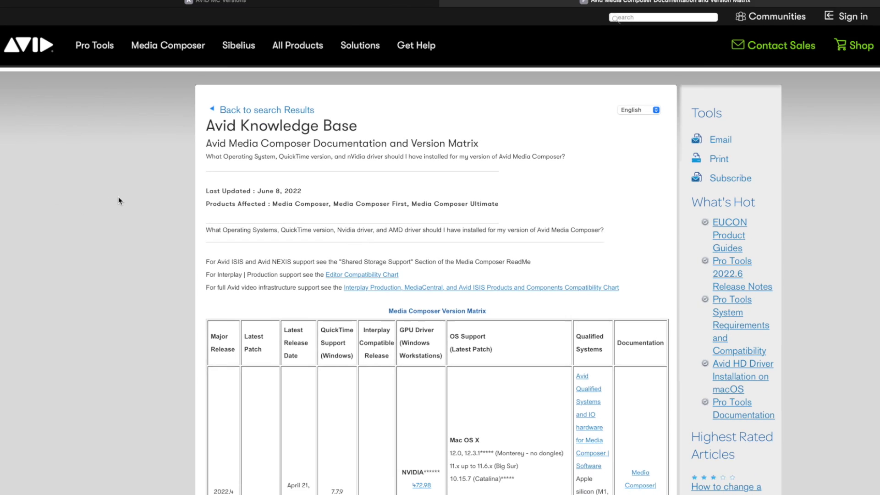
Switch to the browser and examine the operating system support for releases 2022.4 and 2021.12 in Avid's Media Composer Version Matrix
click(129, 202)
scroll(129, 202, down, 3)
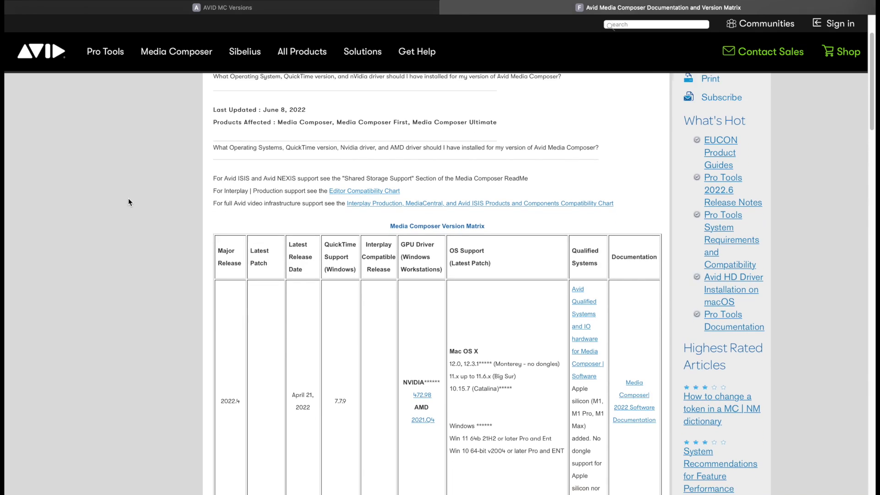
scroll(130, 202, down, 2)
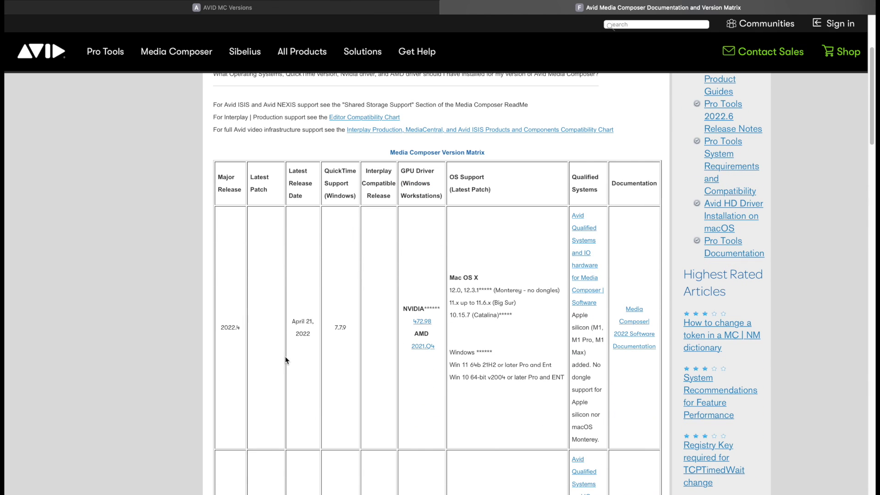
scroll(285, 361, down, 5)
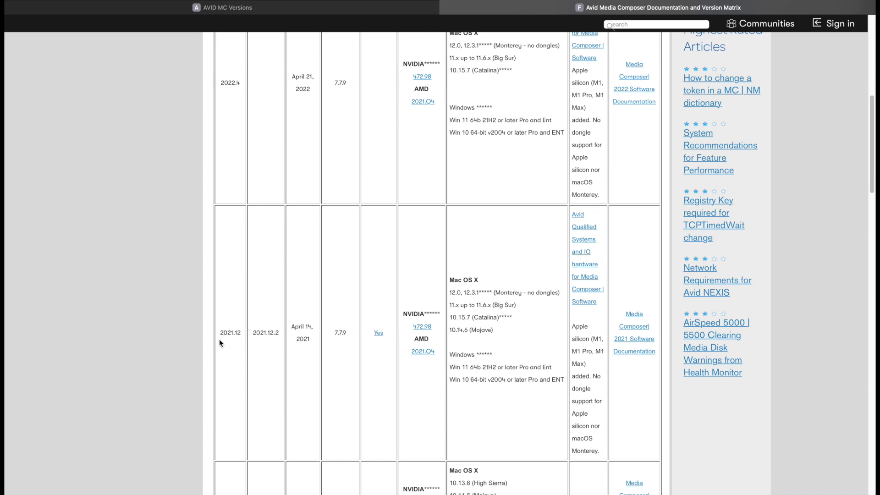
scroll(212, 340, up, 2)
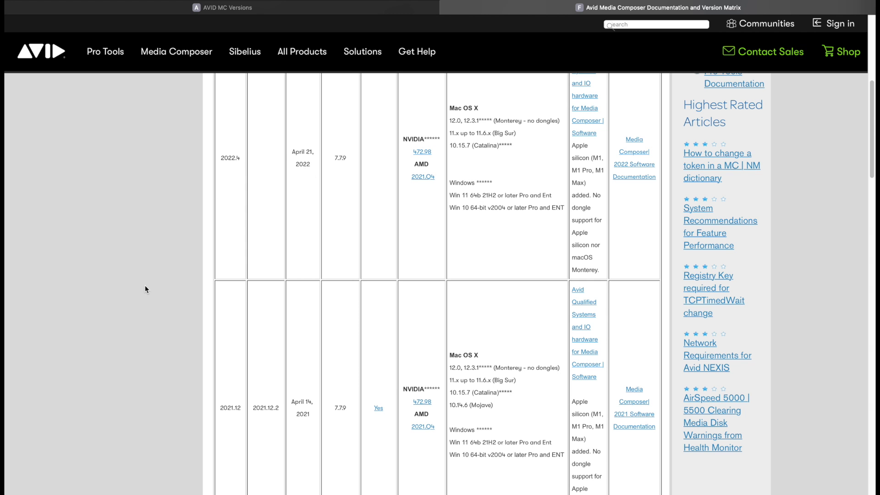
scroll(145, 285, up, 7)
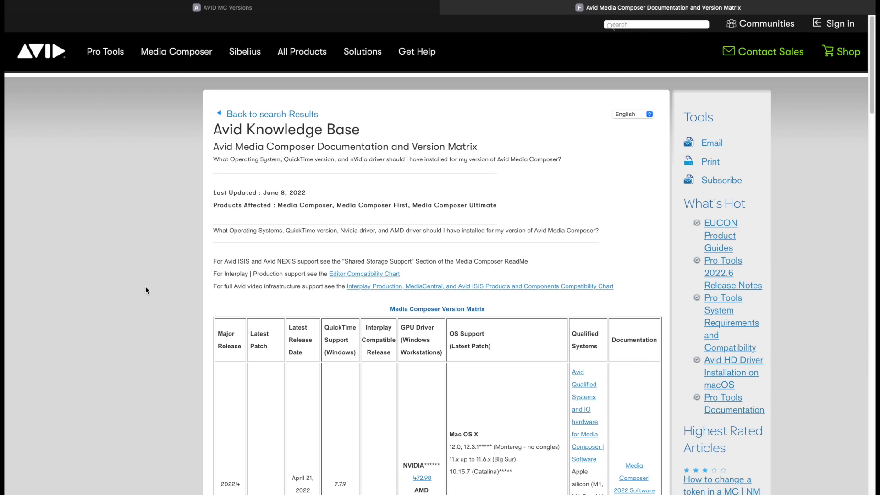
Switch to the AVID MC Versions page and look up the qualified Media Composer versions for OS X Yosemite
click(222, 8)
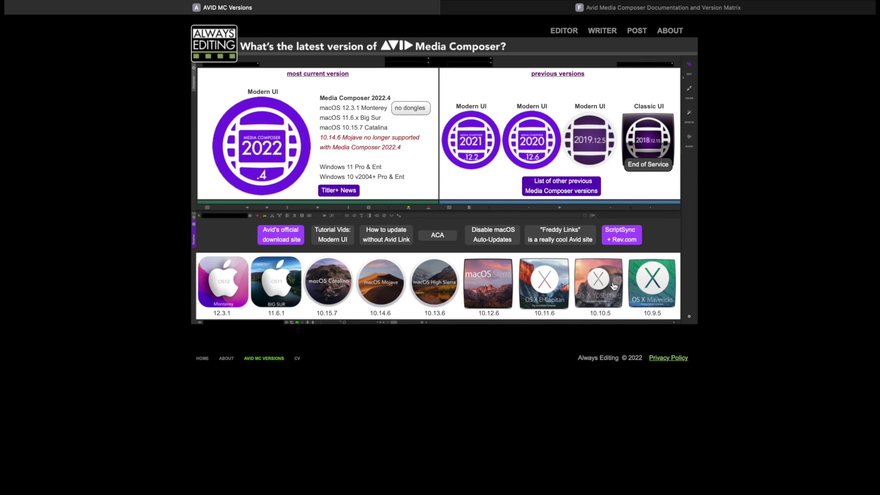
click(594, 289)
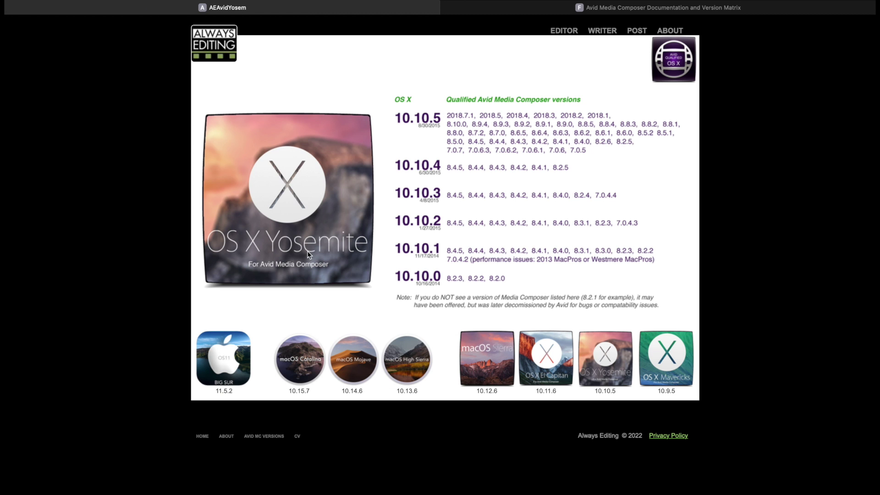